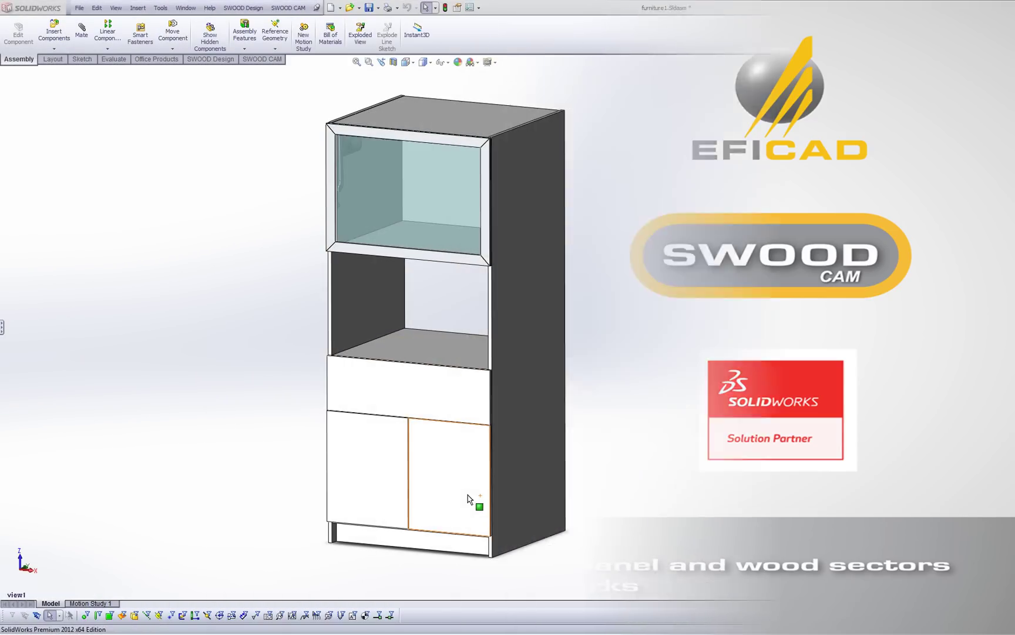
# Open the right cabinet door from the assembly as a separate part
pyautogui.click(471, 497)
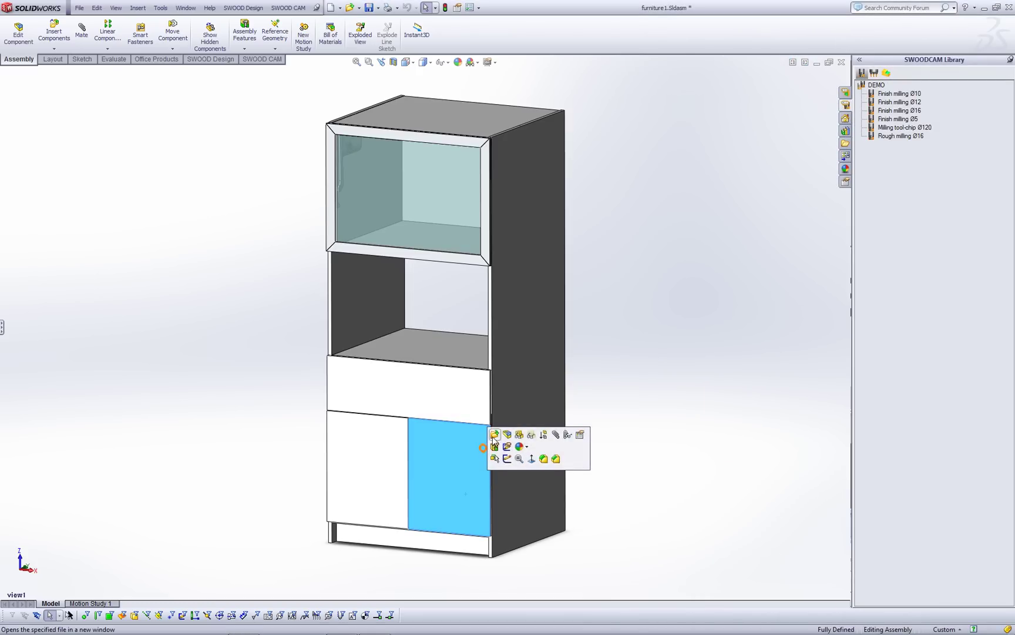
pyautogui.click(494, 436)
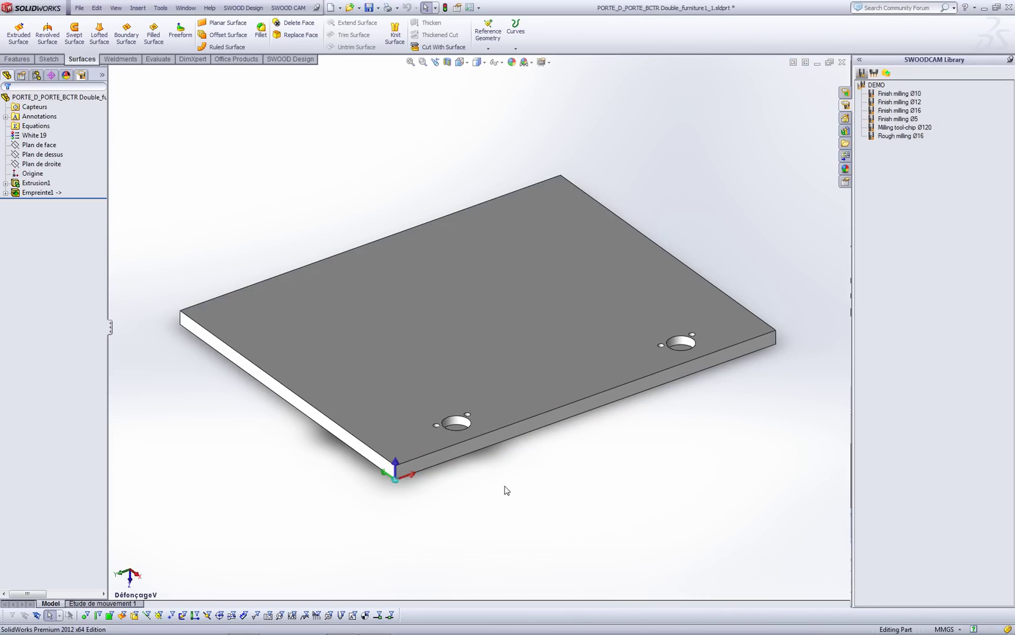
# Machine the front hinge hole as an Empty Pocket with the Finish milling Ø16 tool
pyautogui.moveTo(891, 112)
pyautogui.mouseDown()
pyautogui.moveTo(789, 119)
pyautogui.moveTo(618, 306)
pyautogui.mouseUp()
pyautogui.click(81, 75)
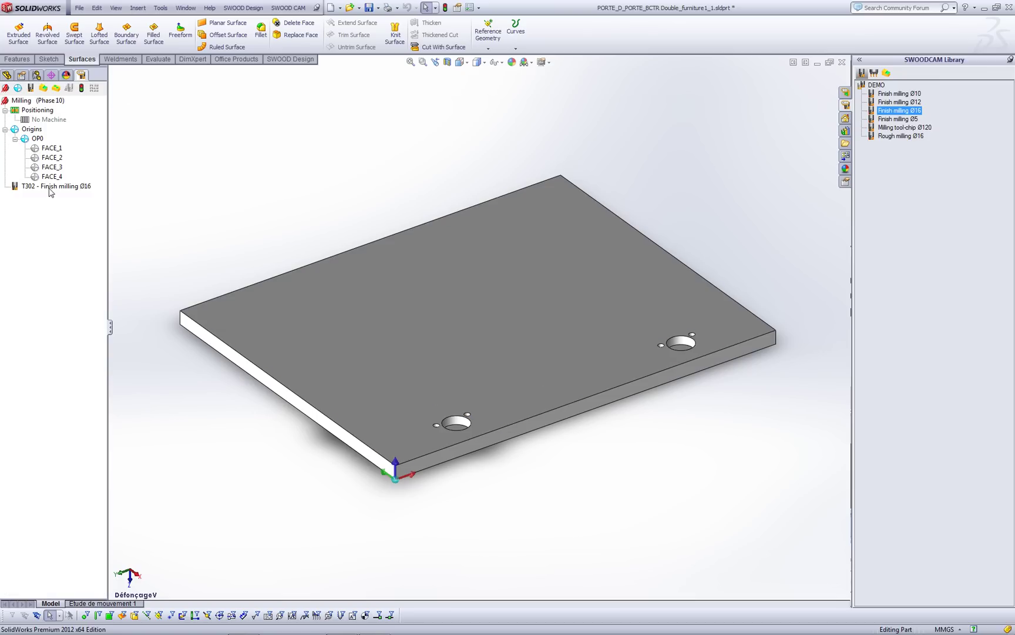
pyautogui.click(457, 426)
pyautogui.click(42, 88)
pyautogui.click(673, 171)
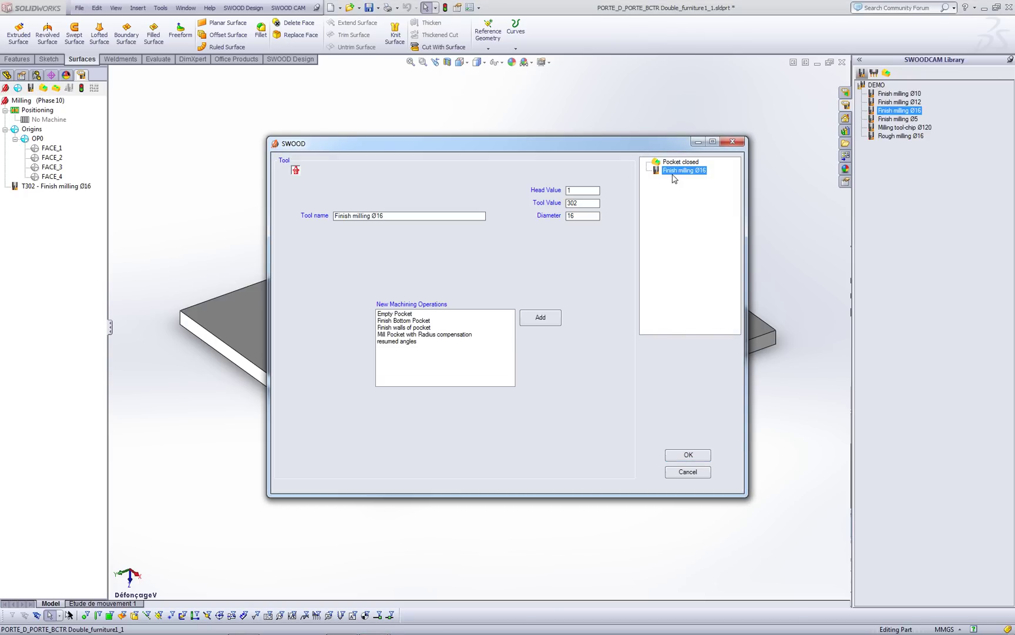
pyautogui.click(454, 314)
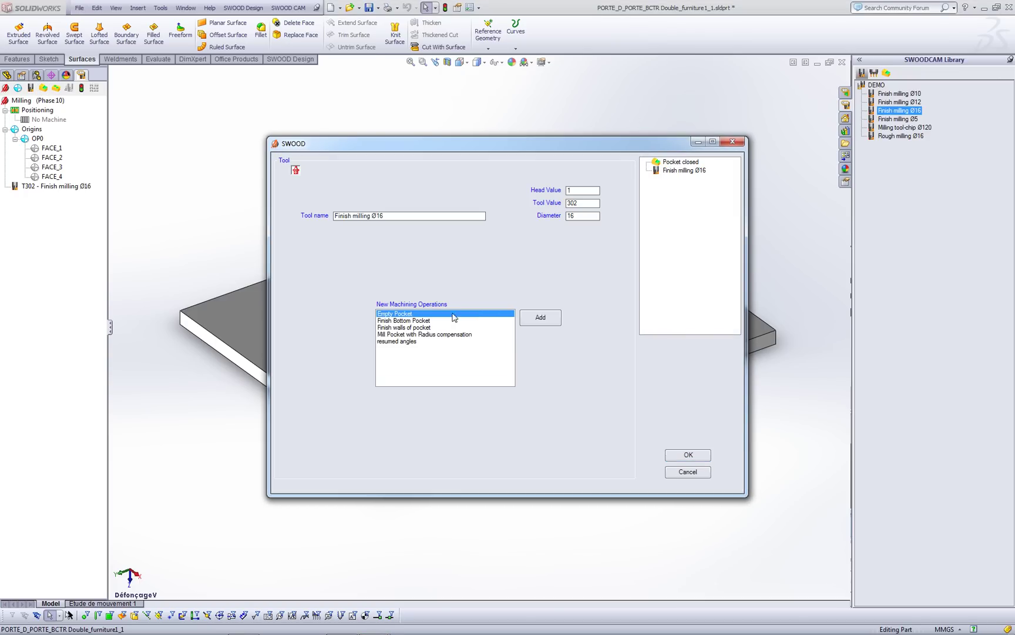
pyautogui.click(529, 320)
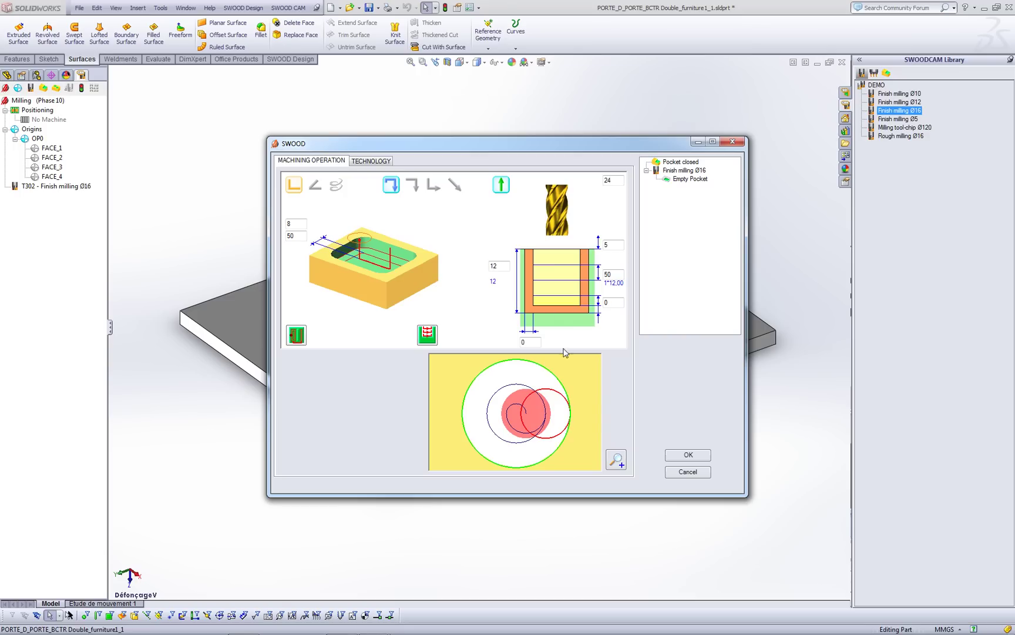
pyautogui.click(676, 455)
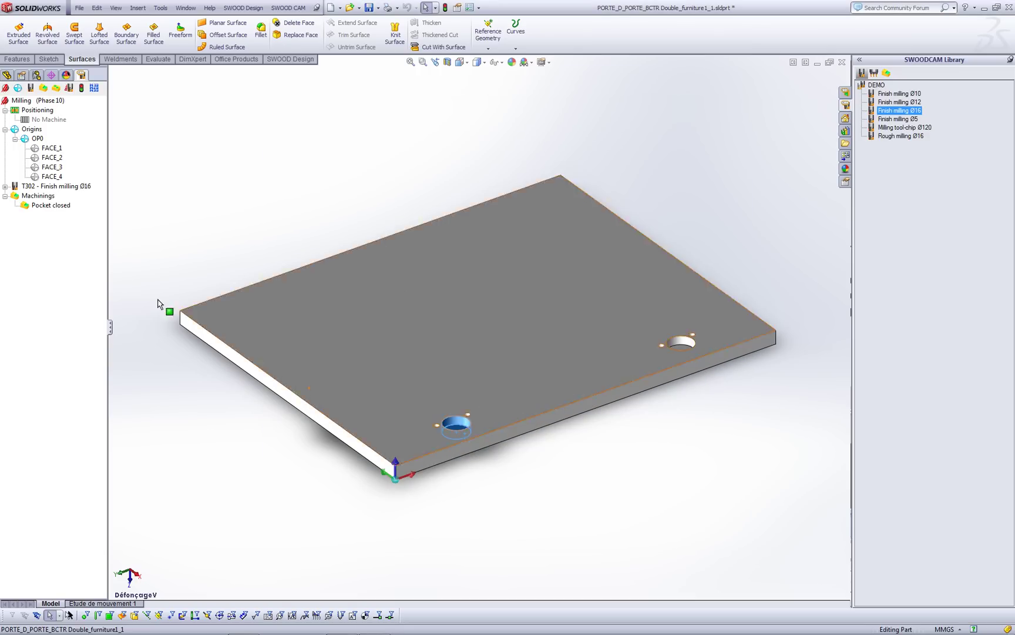
pyautogui.click(6, 188)
pyautogui.click(50, 197)
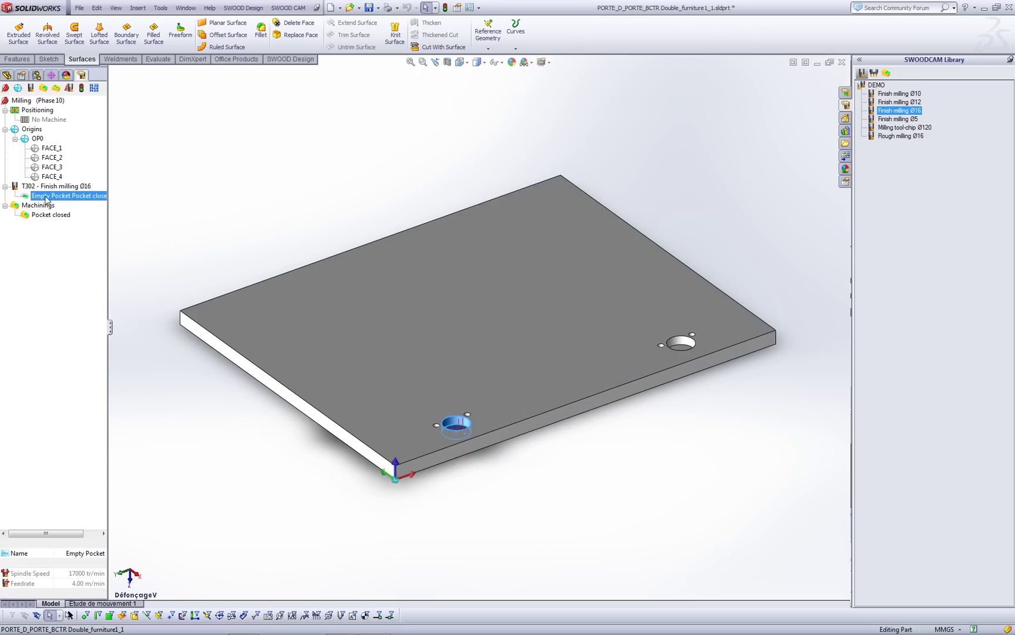
pyautogui.rightClick(50, 199)
pyautogui.click(82, 216)
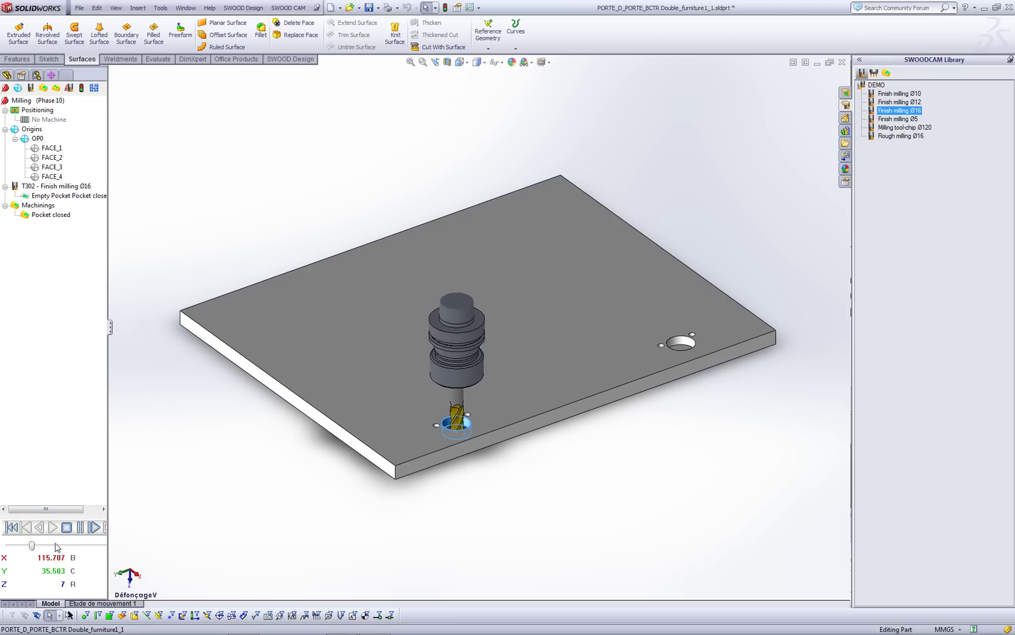
pyautogui.click(69, 527)
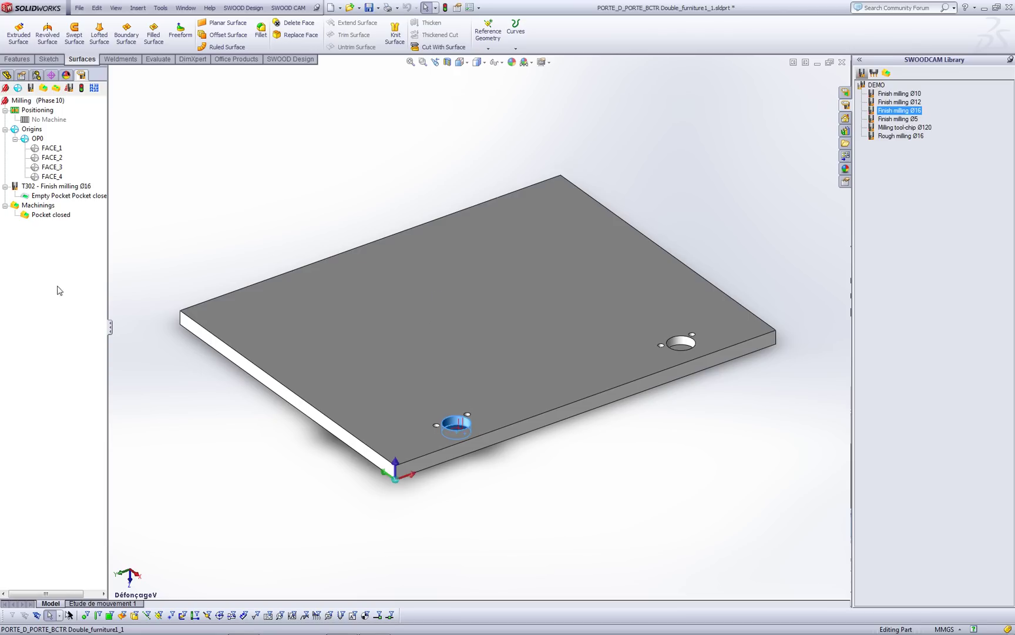
# Rename the Pocket closed machining to HINGES and save it to the Machinings library
pyautogui.click(48, 216)
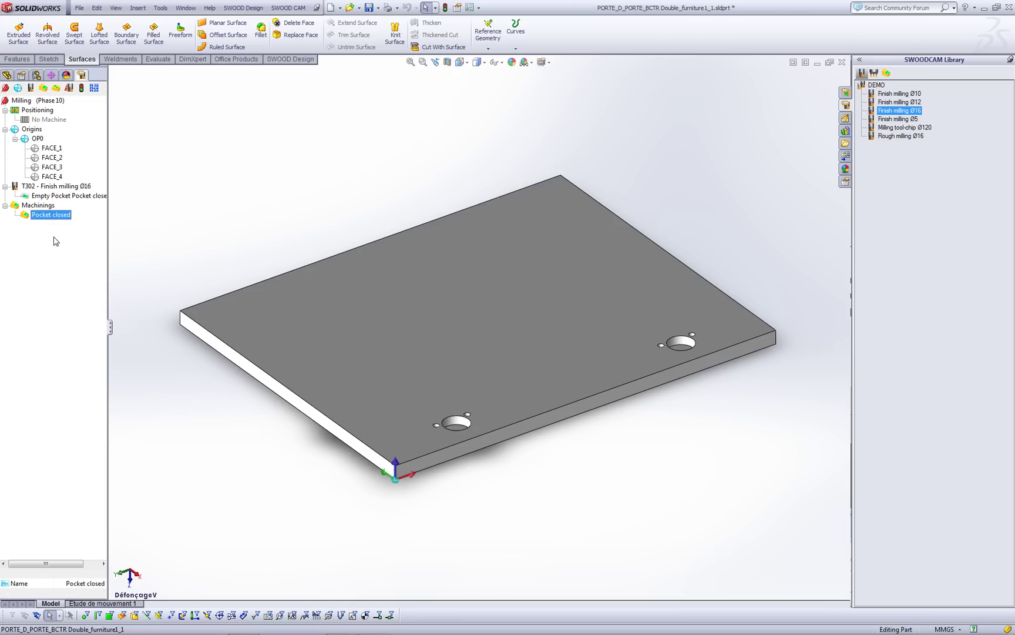
pyautogui.click(85, 585)
pyautogui.write('HINGES')
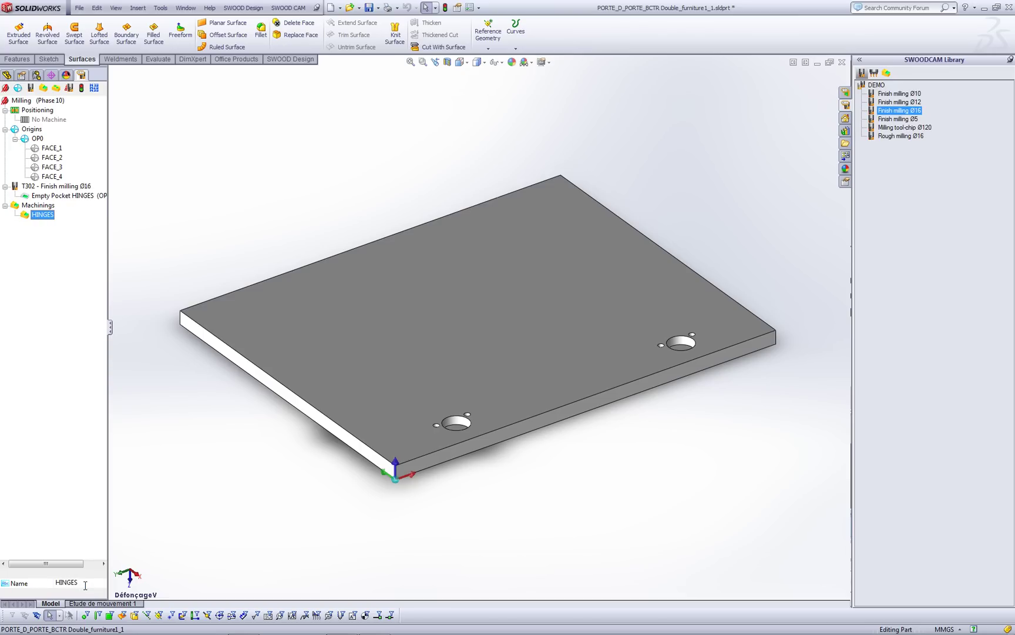
pyautogui.click(239, 373)
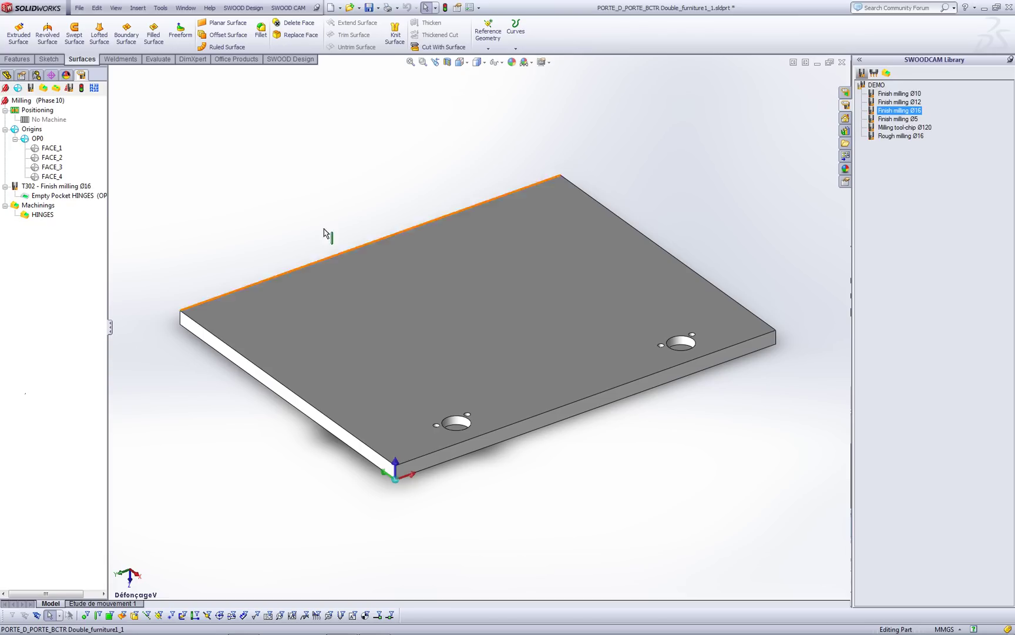
pyautogui.click(889, 74)
pyautogui.click(42, 215)
pyautogui.moveTo(750, 216); pyautogui.dragTo(900, 169)
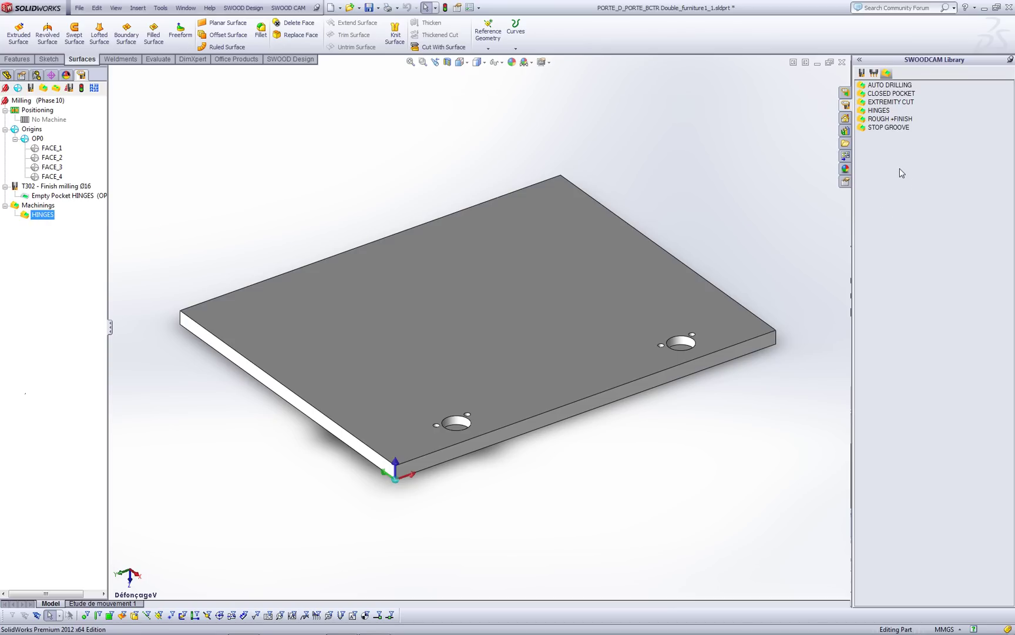
# Apply the HINGES machining to the rear hinge hole and simulate that pocket
pyautogui.click(887, 114)
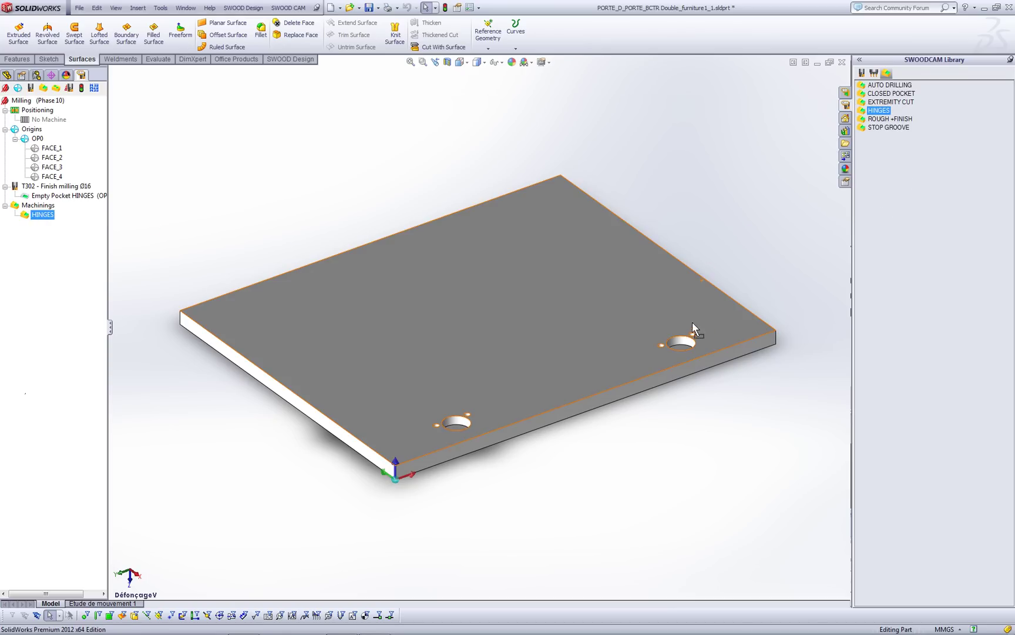
pyautogui.moveTo(802, 189); pyautogui.dragTo(697, 346)
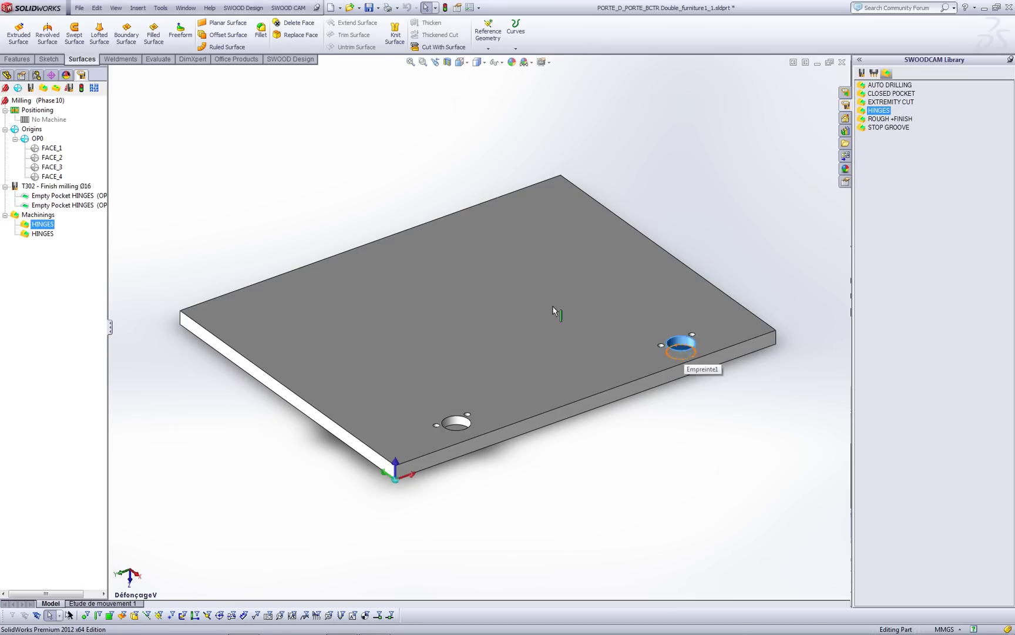
pyautogui.click(80, 208)
pyautogui.rightClick(78, 209)
pyautogui.click(107, 227)
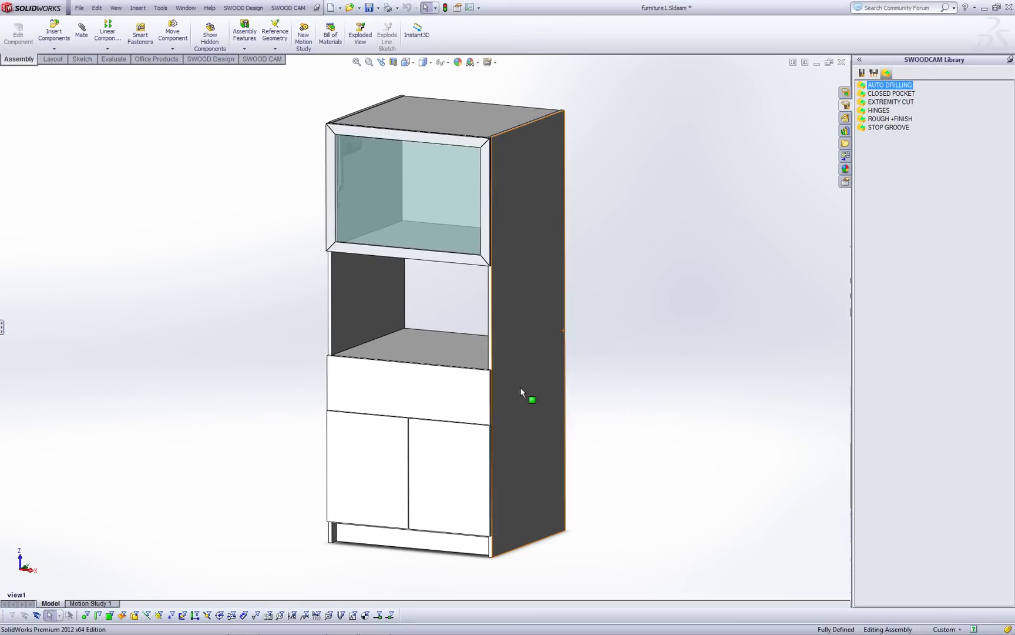
# Open the left cabinet door as its own part and show its CAM tree
pyautogui.click(392, 465)
pyautogui.click(412, 424)
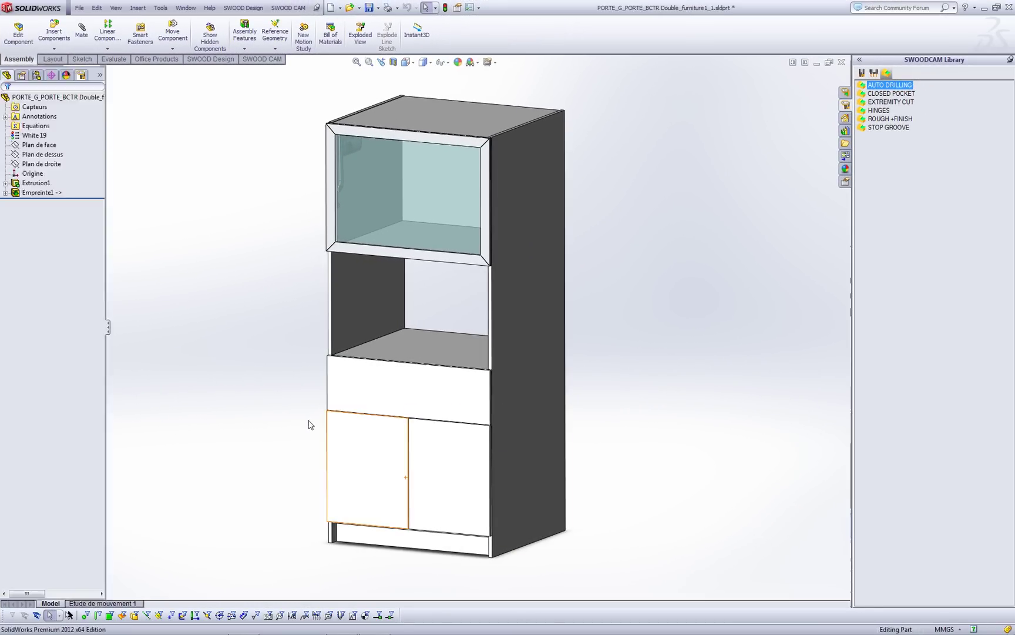
pyautogui.click(81, 75)
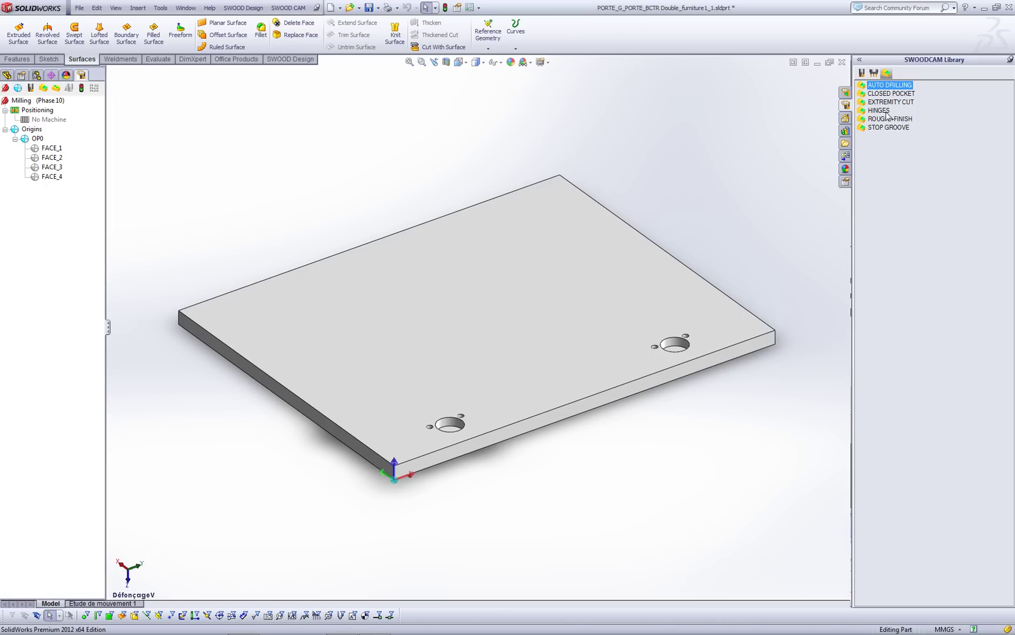
# Apply HINGES to both hinge holes and AUTO DRILLING to the left door panel
pyautogui.moveTo(888, 115); pyautogui.dragTo(455, 433)
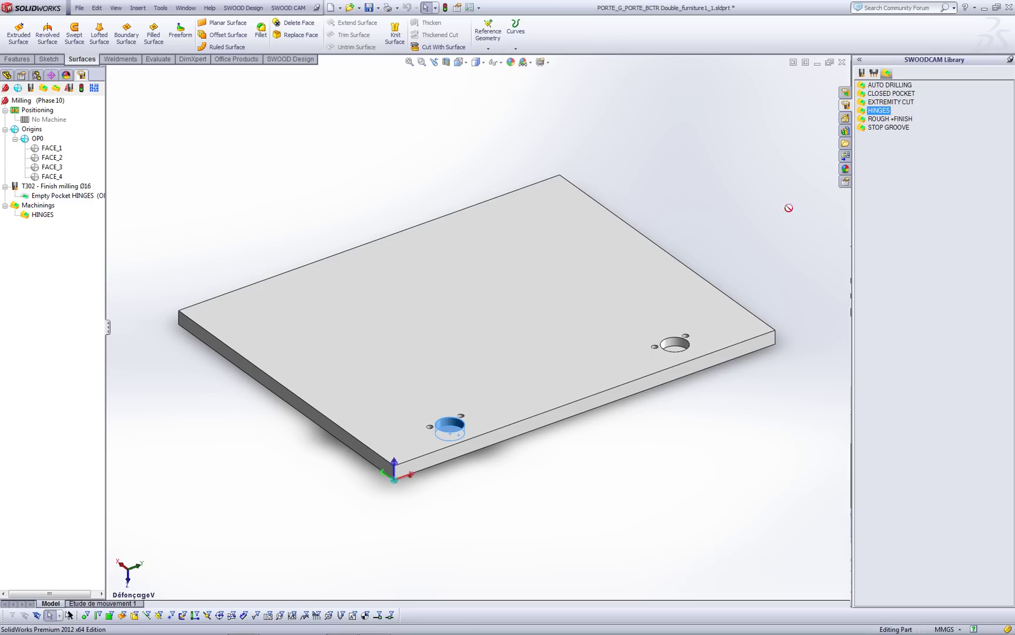
pyautogui.moveTo(734, 262); pyautogui.dragTo(680, 351)
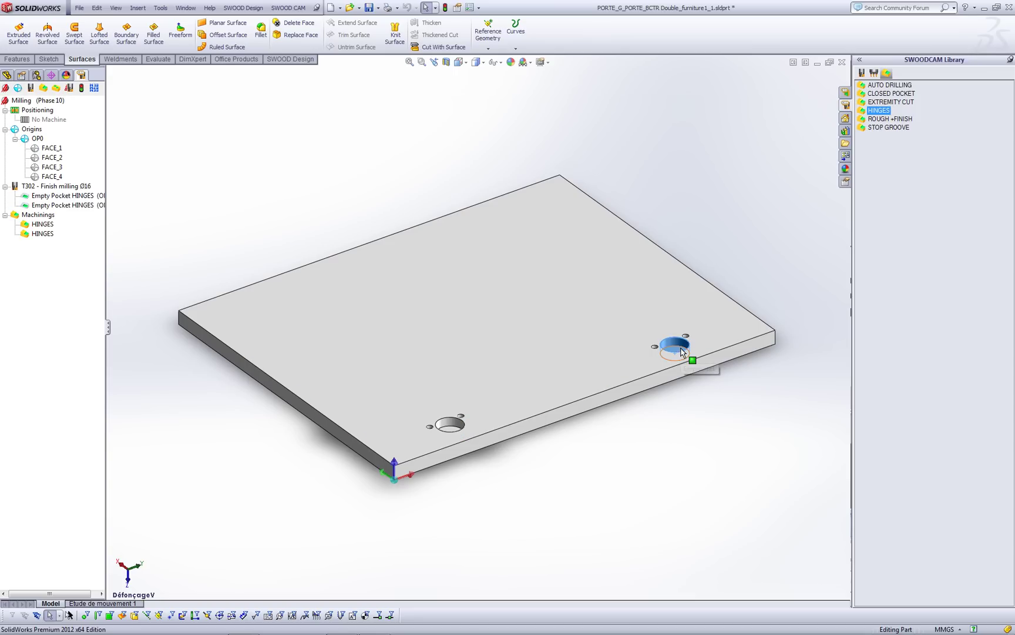
pyautogui.moveTo(882, 86); pyautogui.dragTo(786, 111)
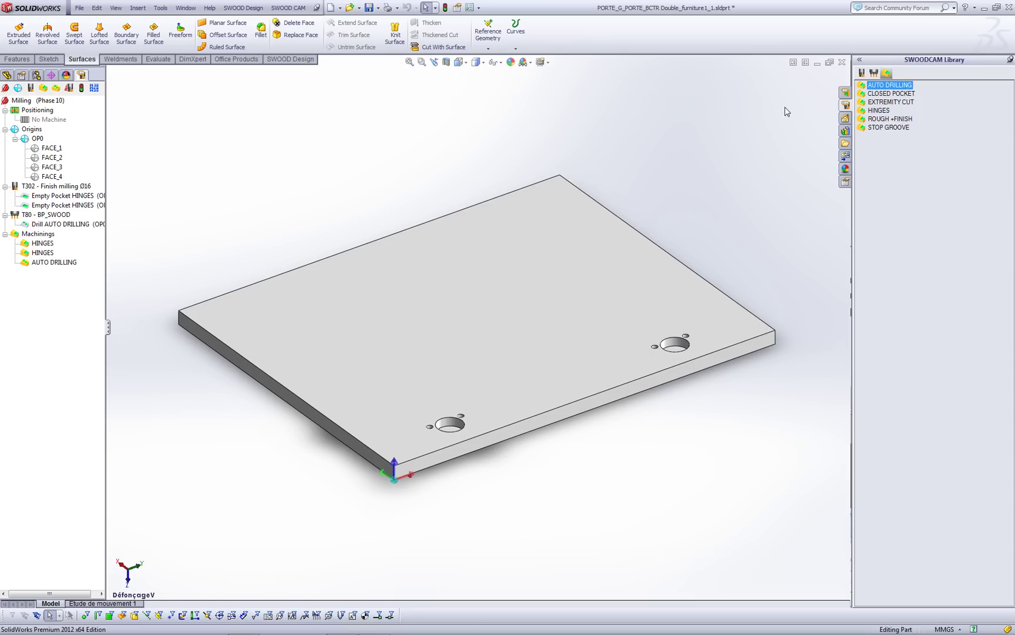
pyautogui.click(70, 88)
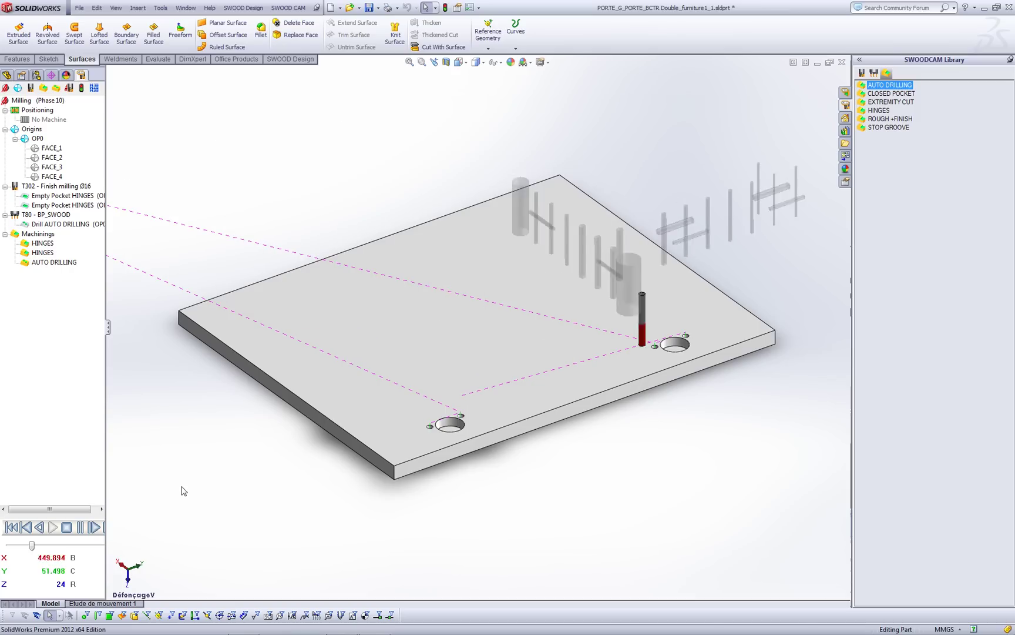
pyautogui.click(64, 529)
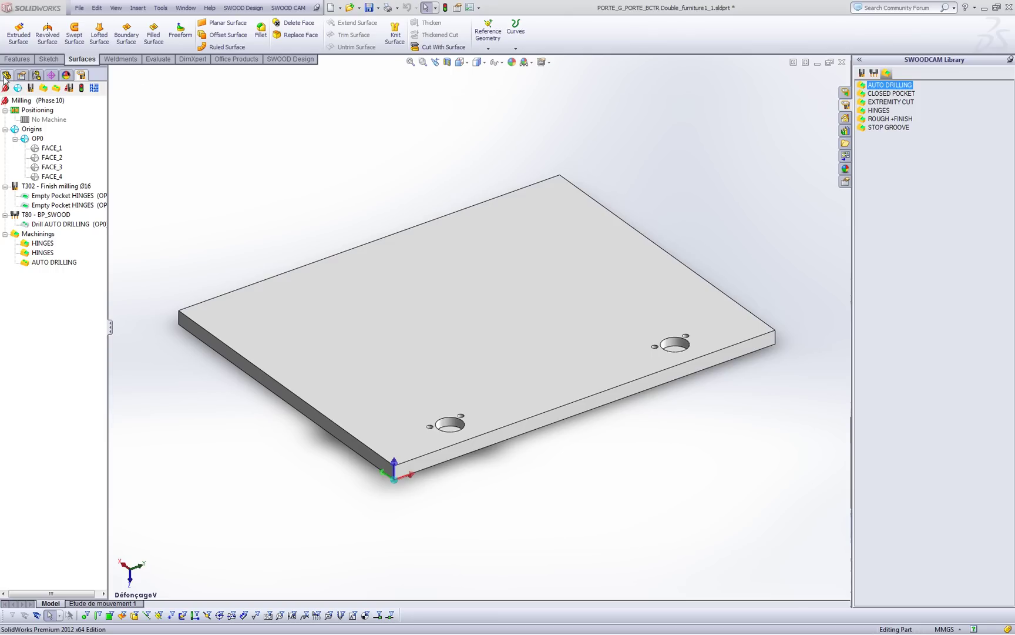
# Suppress the Empreinte1 hole feature and check the door's CAM milling tree
pyautogui.click(7, 77)
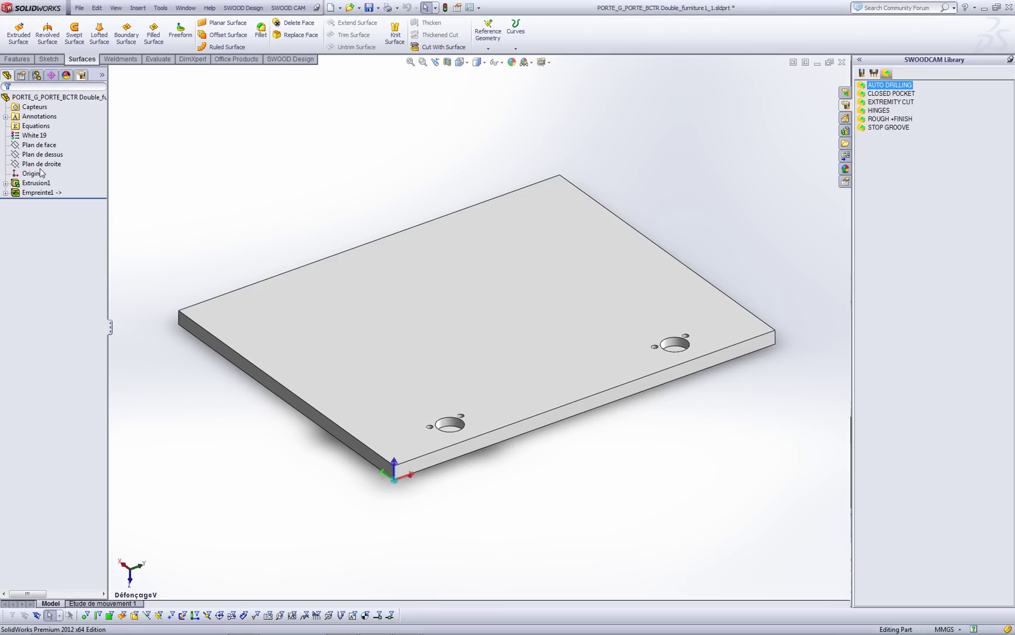
pyautogui.click(40, 192)
pyautogui.click(76, 159)
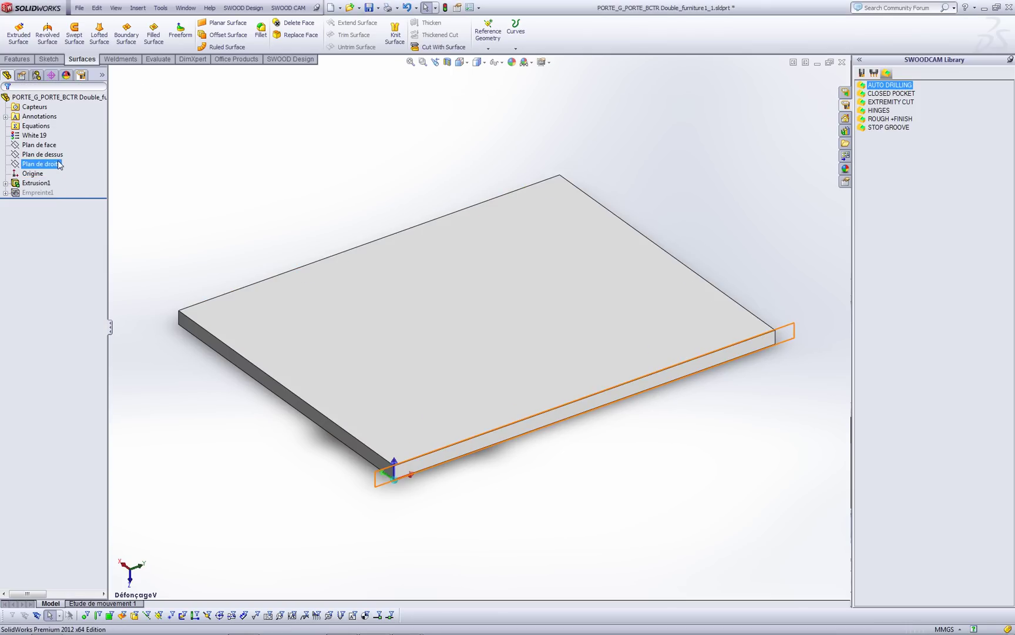
pyautogui.press('Escape')
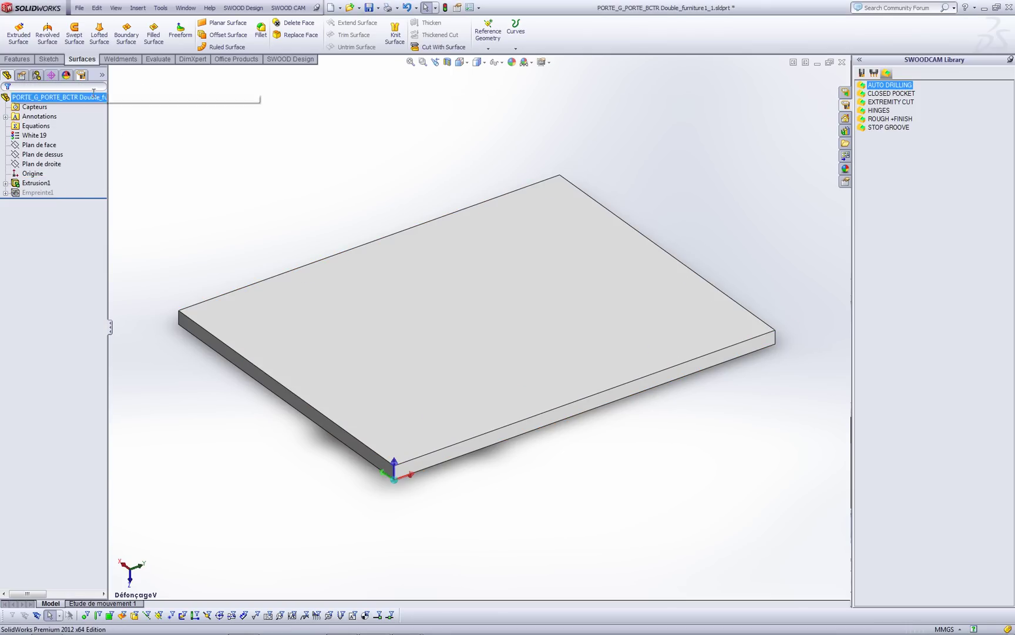
pyautogui.click(83, 74)
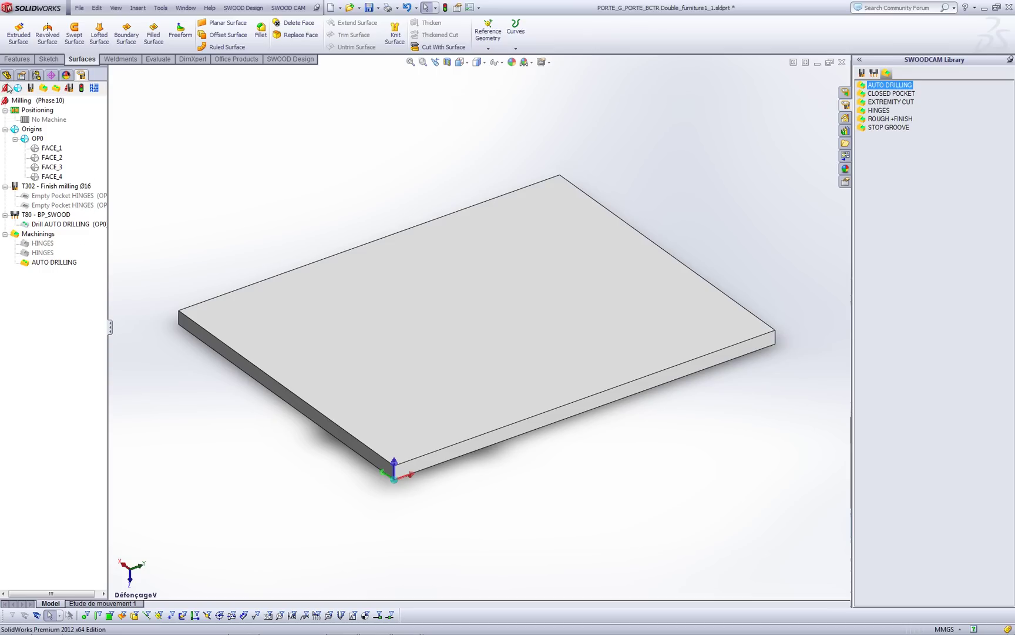
# Unsuppress Empreinte1 to restore the door's hinge holes
pyautogui.click(7, 75)
pyautogui.click(38, 192)
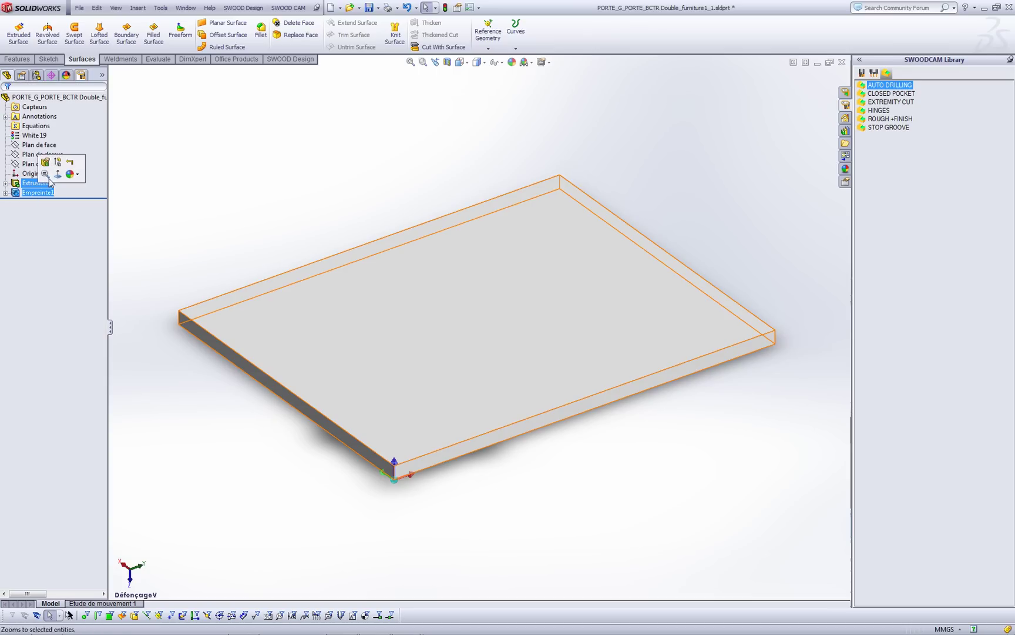
pyautogui.click(58, 165)
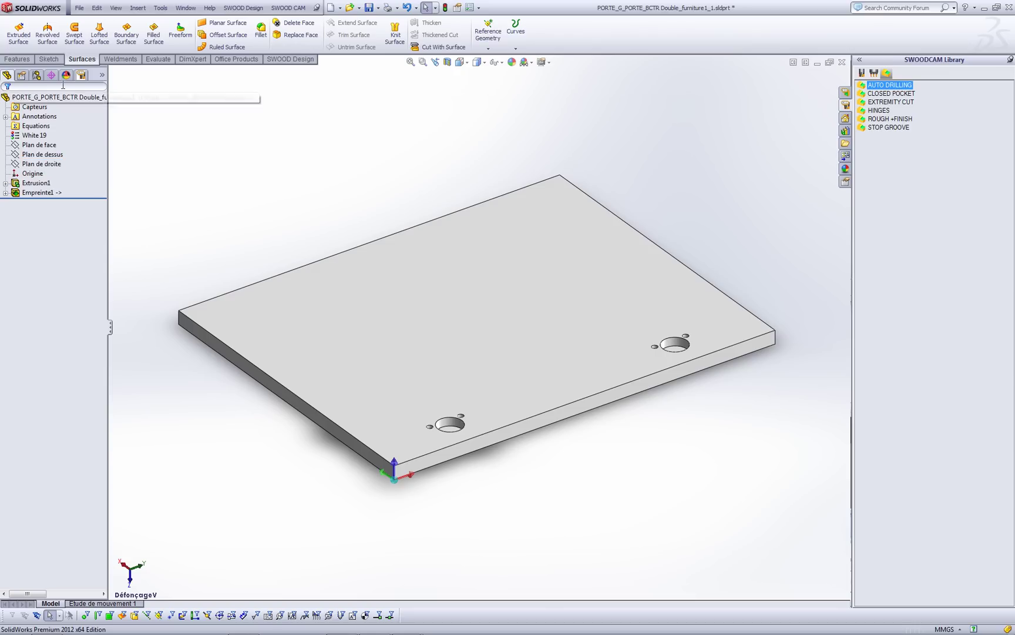
pyautogui.click(81, 75)
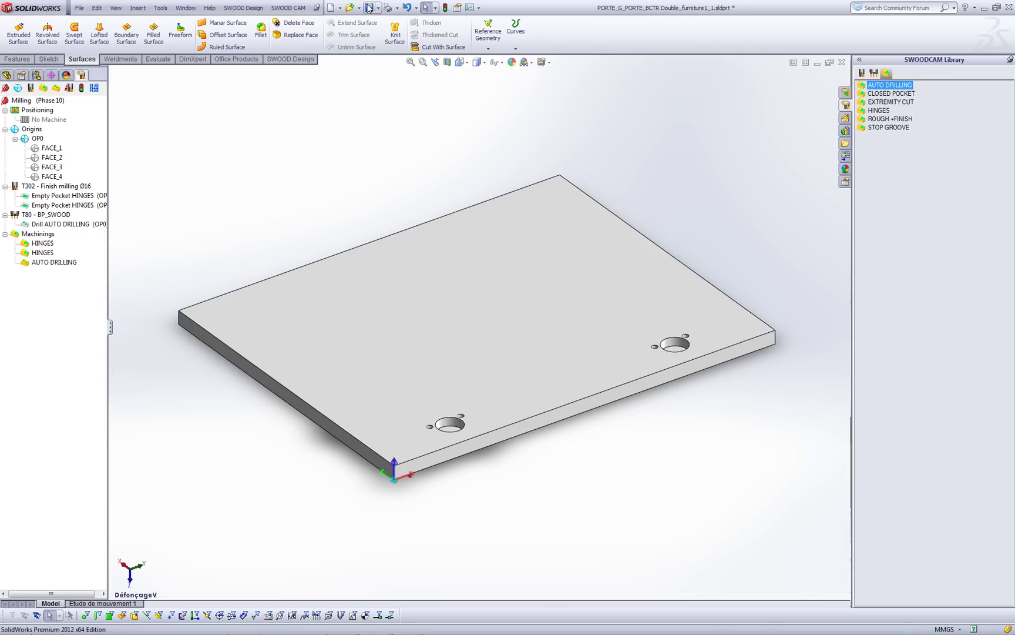
# Switch to the furniture1 cabinet assembly and start encoding the project
pyautogui.hotkey('ctrl', 'Tab')
pyautogui.click(282, 10)
pyautogui.click(293, 88)
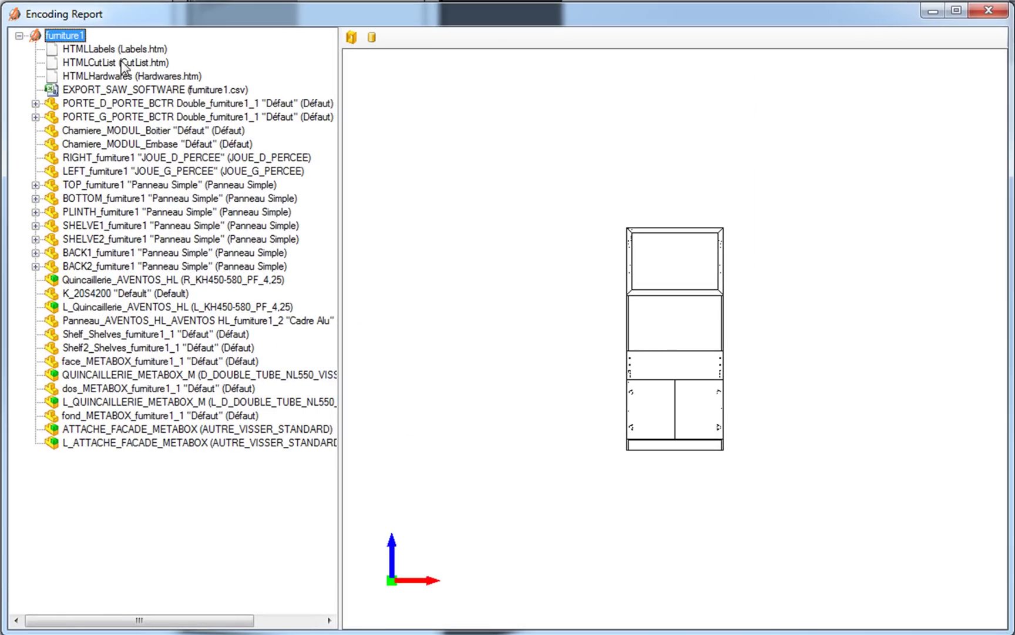
# Review the HTMLLabels, HTMLCutList, HTMLHardwares and EXPORT_SAW_SOFTWARE reports
pyautogui.click(126, 50)
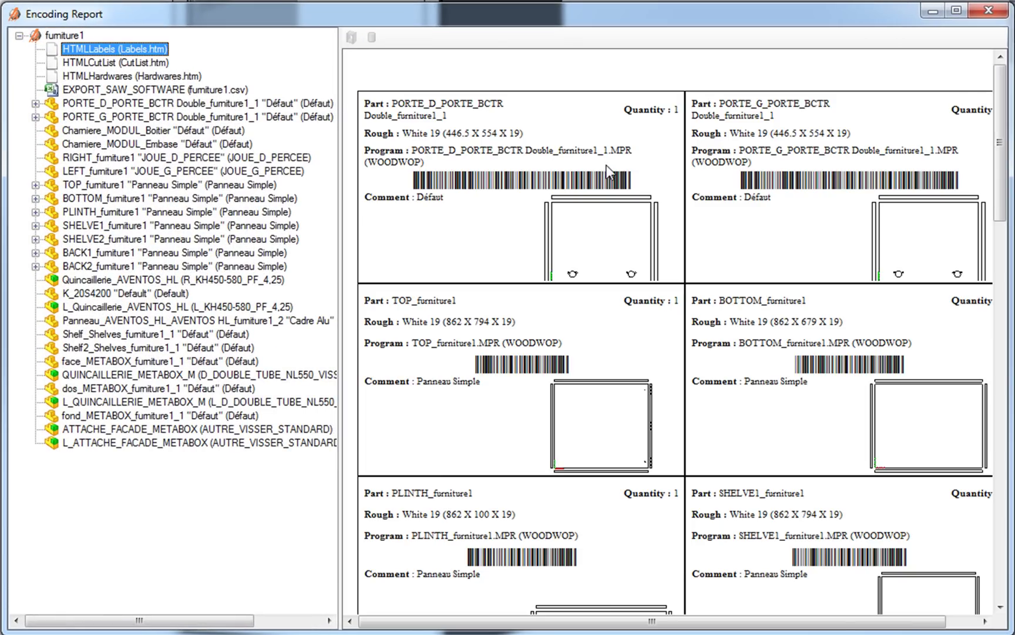
pyautogui.click(140, 63)
pyautogui.click(448, 242)
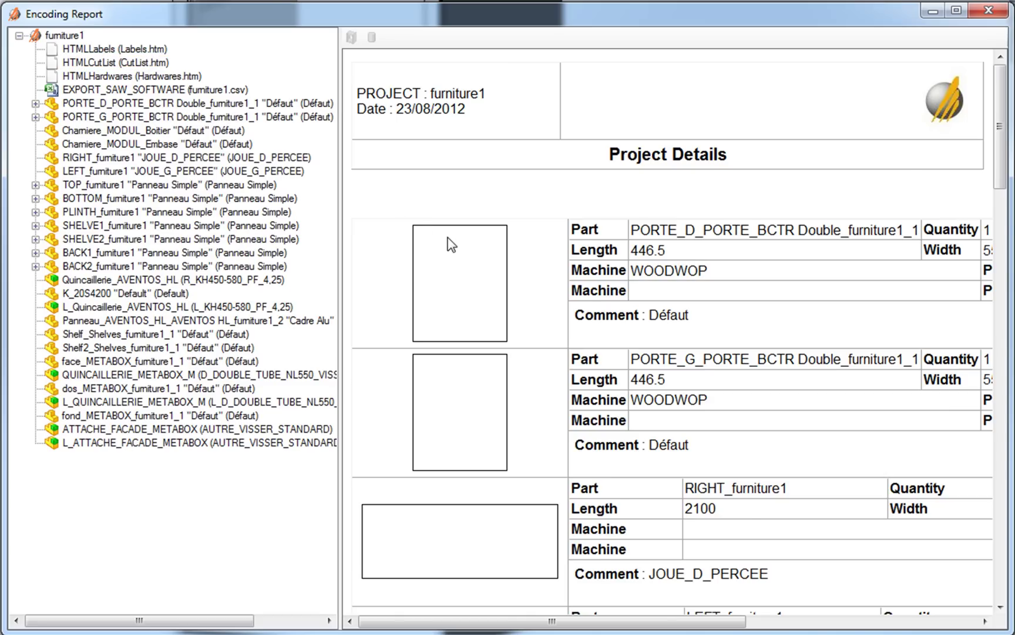
pyautogui.scroll(-3, 448, 243)
pyautogui.scroll(-1, 448, 242)
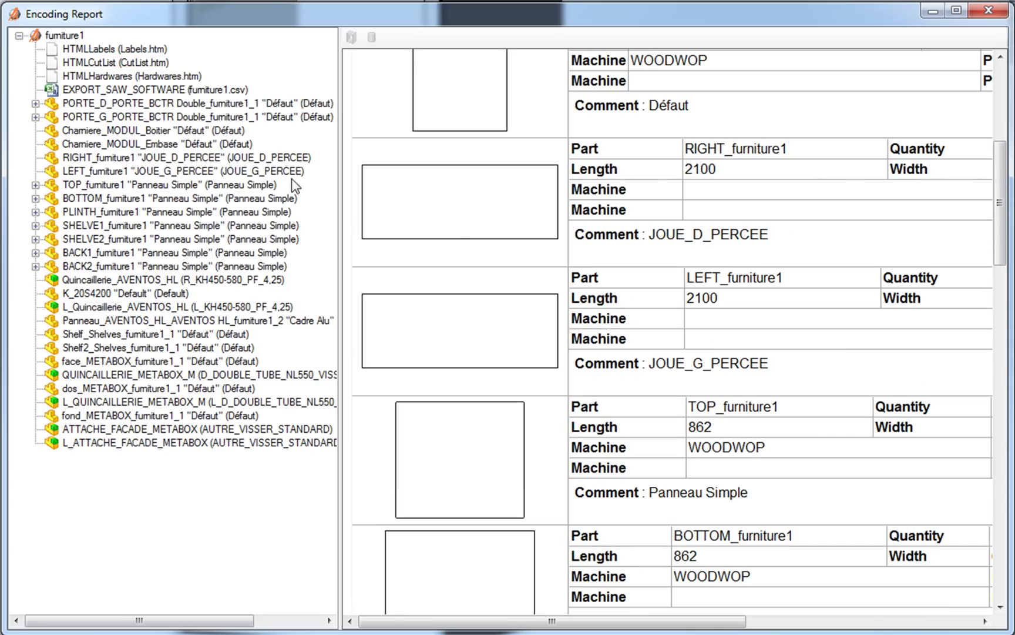
pyautogui.click(159, 74)
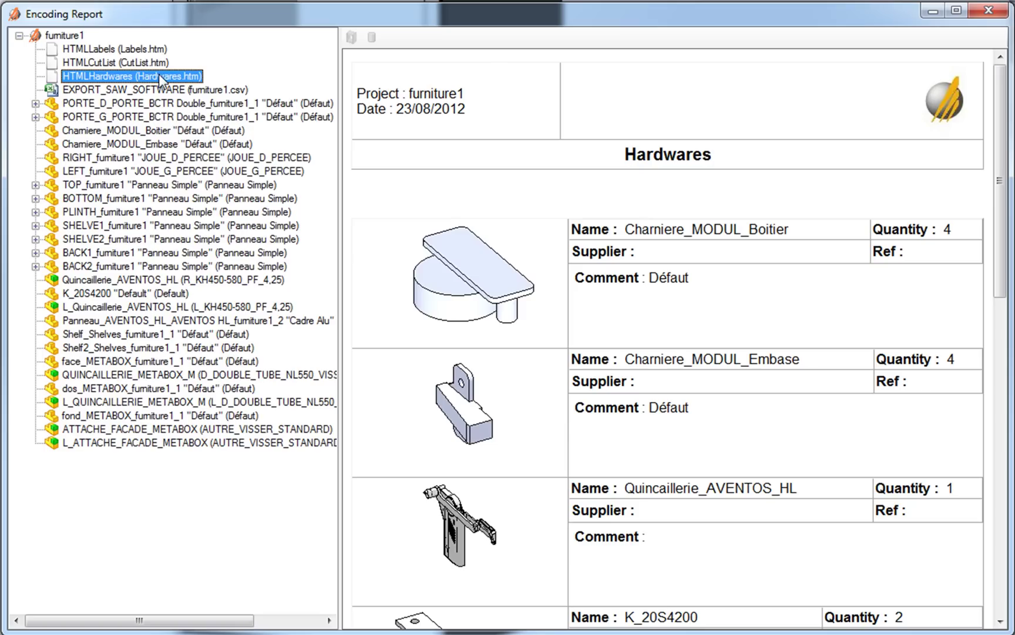
pyautogui.click(670, 346)
pyautogui.scroll(-1, 670, 346)
pyautogui.scroll(-2, 670, 345)
pyautogui.scroll(-2, 672, 352)
pyautogui.scroll(-2, 672, 352)
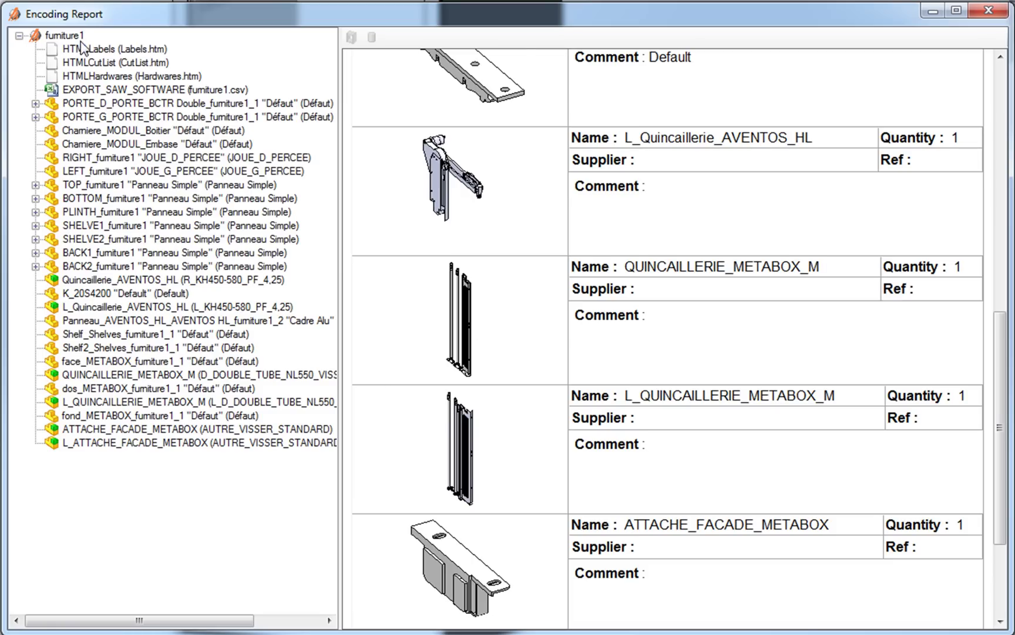
pyautogui.click(96, 93)
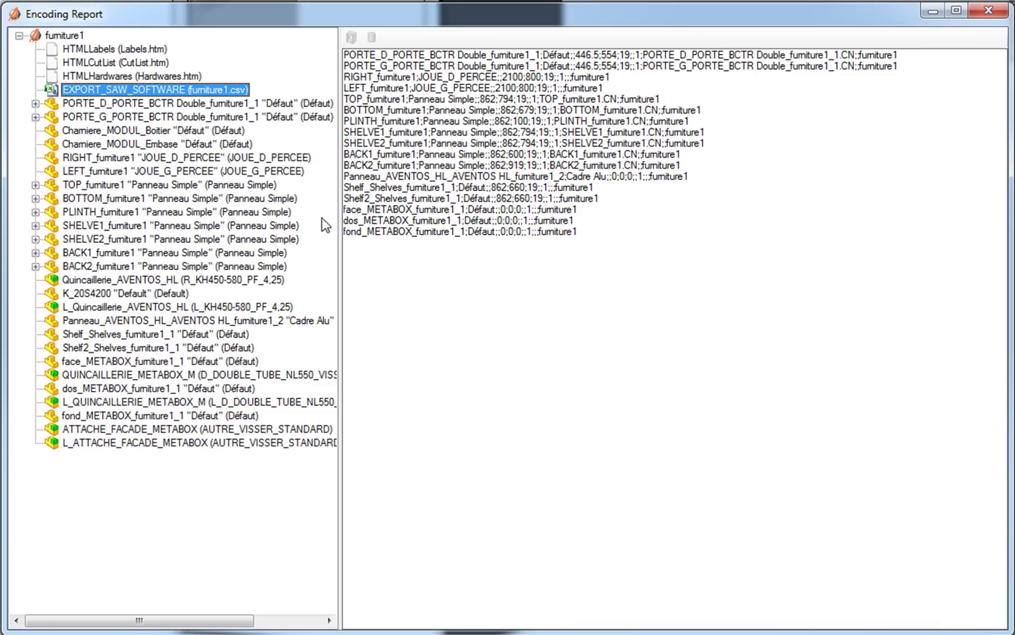
# Expand PORTE_D and display the right door's CN program text
pyautogui.click(36, 104)
pyautogui.click(51, 117)
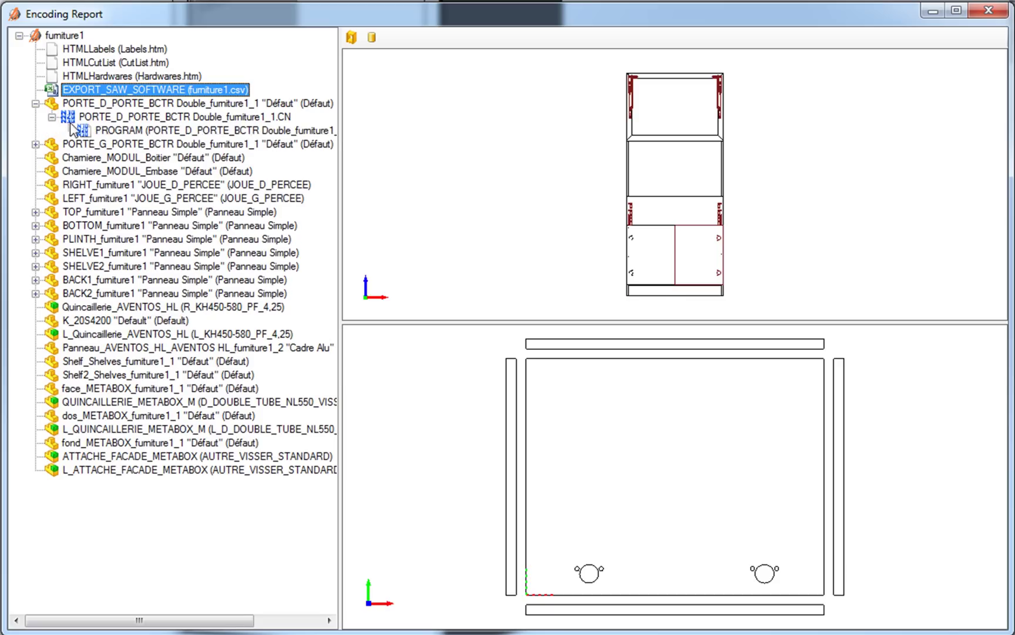
pyautogui.click(90, 130)
pyautogui.click(454, 204)
pyautogui.scroll(-1, 559, 343)
pyautogui.scroll(-4, 560, 342)
pyautogui.scroll(-3, 560, 342)
pyautogui.scroll(-2, 560, 343)
pyautogui.scroll(-3, 558, 343)
pyautogui.scroll(-2, 559, 343)
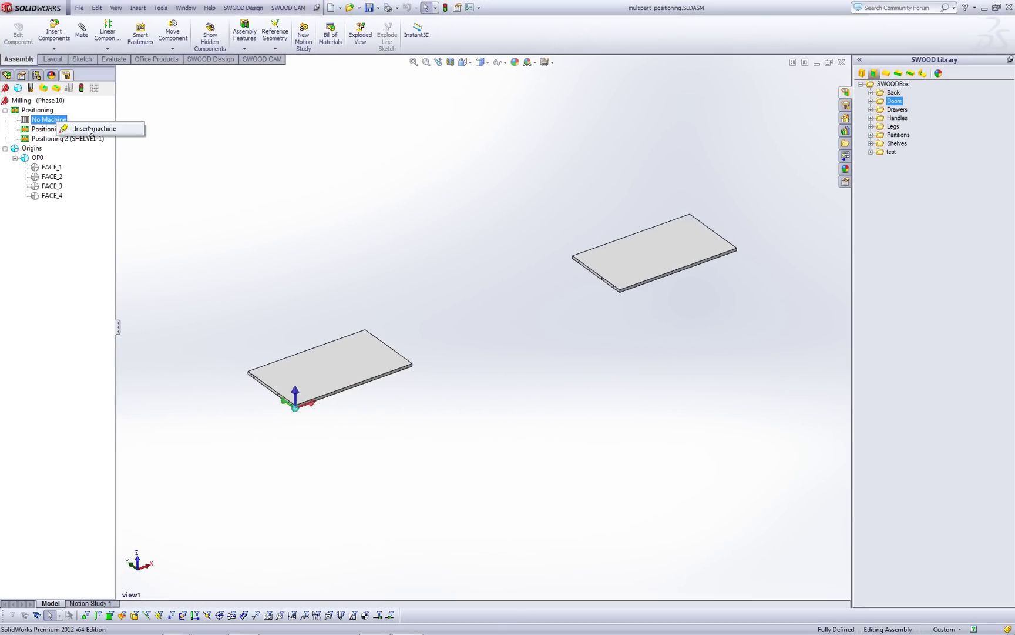
# Load the SWOOD.efimac machine for the multipart milling phase and confirm it
pyautogui.doubleClick(35, 121)
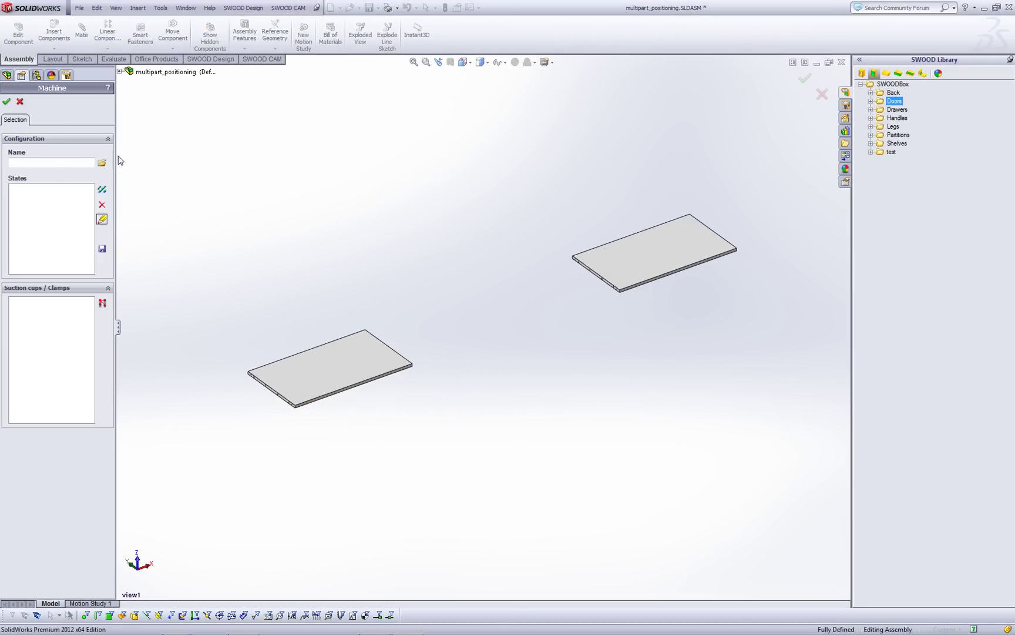
pyautogui.click(101, 162)
pyautogui.click(385, 167)
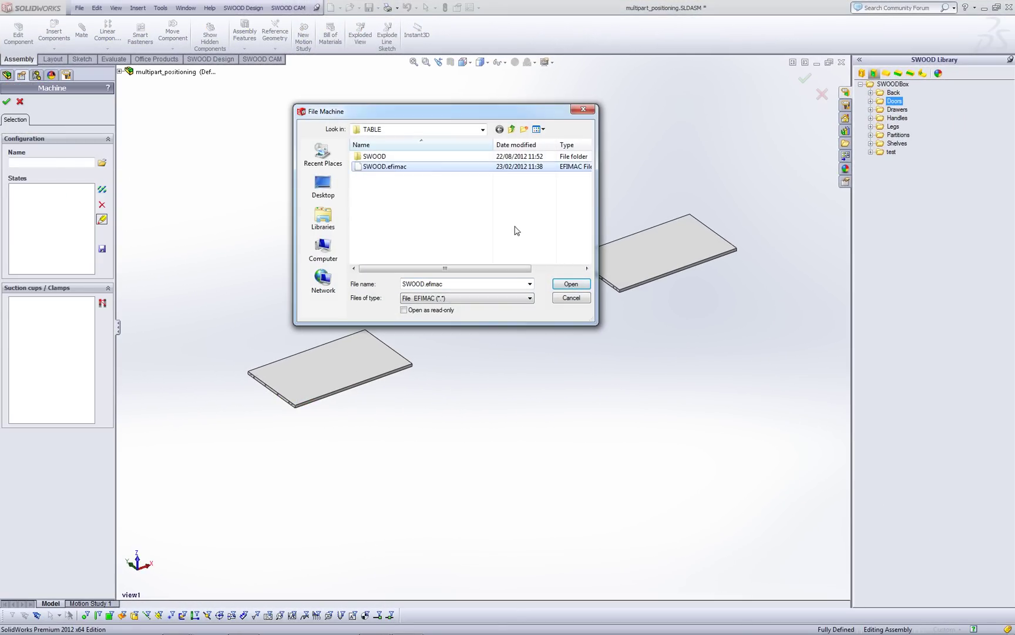
pyautogui.click(571, 283)
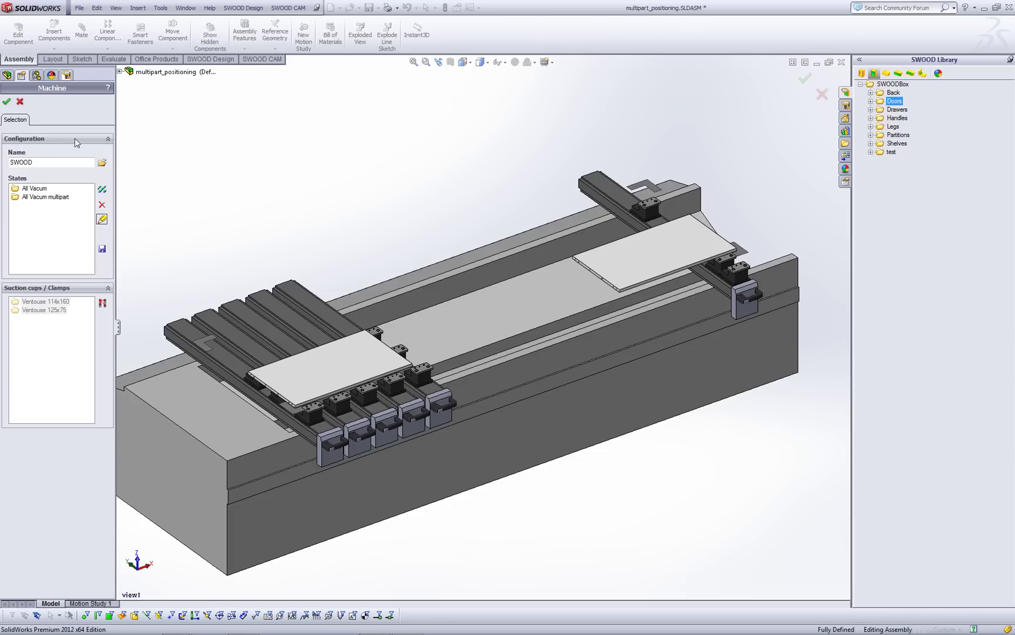
pyautogui.click(8, 102)
# Edit Positioning 1 so SHELVE2-1 sits against stop BUTEE_4
pyautogui.rightClick(73, 129)
pyautogui.click(95, 136)
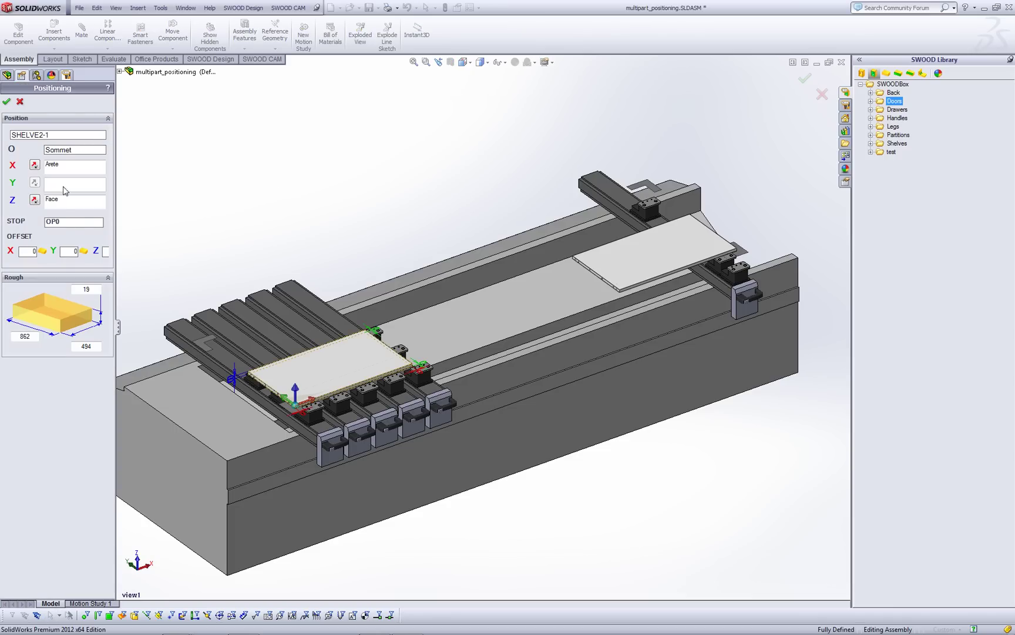
pyautogui.click(62, 226)
pyautogui.click(198, 325)
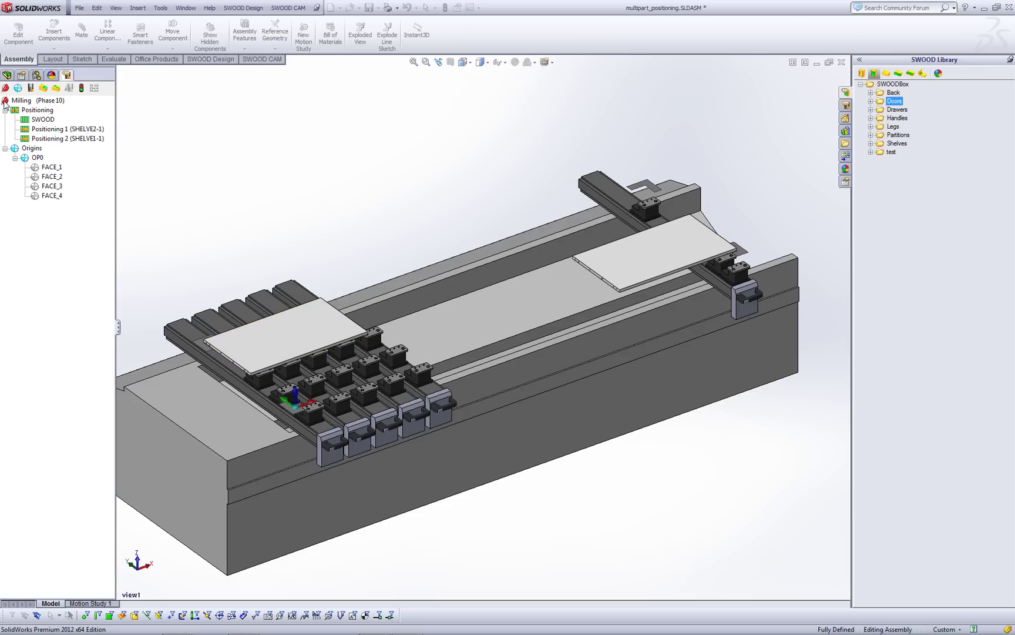
# Load the All Vacum multipart machine state on the SWOOD machine
pyautogui.rightClick(39, 119)
pyautogui.click(62, 122)
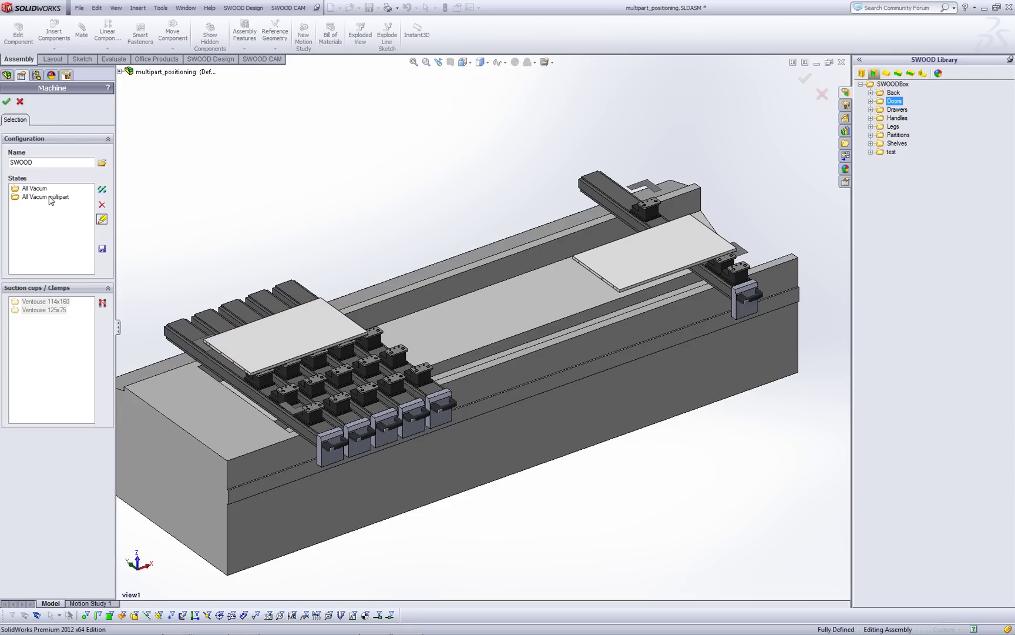
pyautogui.click(49, 201)
pyautogui.click(102, 192)
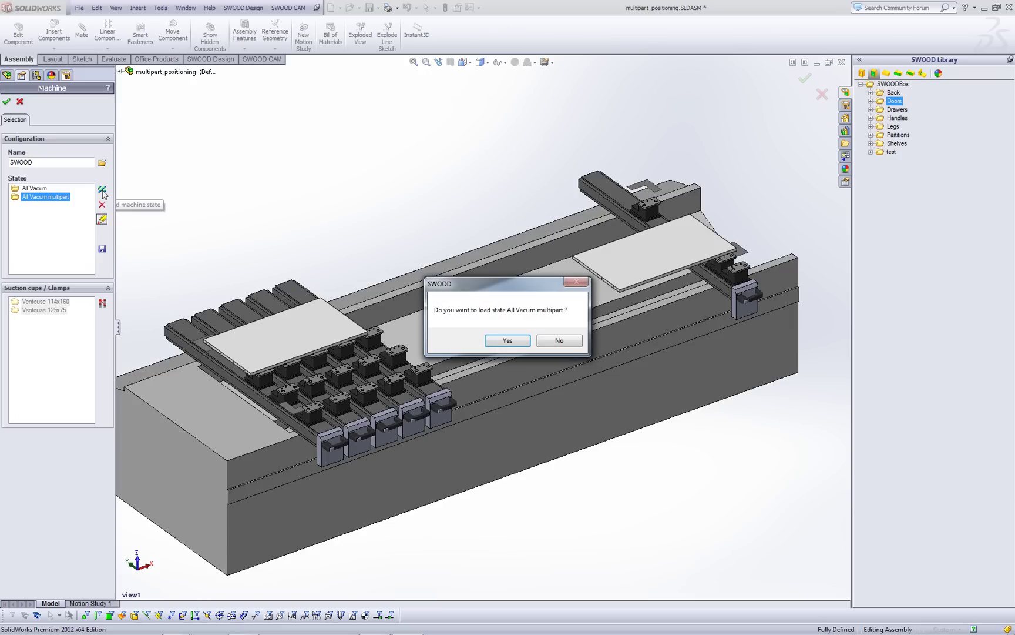
pyautogui.click(513, 341)
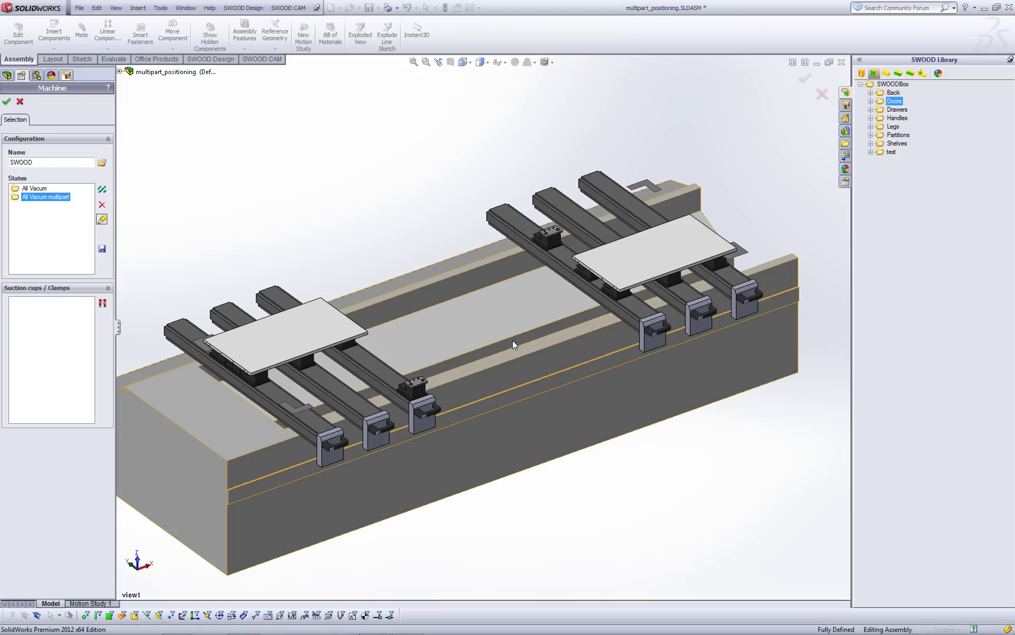
# Drag AUTO DRILLING from the Machinings Library onto the two shelf panels
pyautogui.click(7, 101)
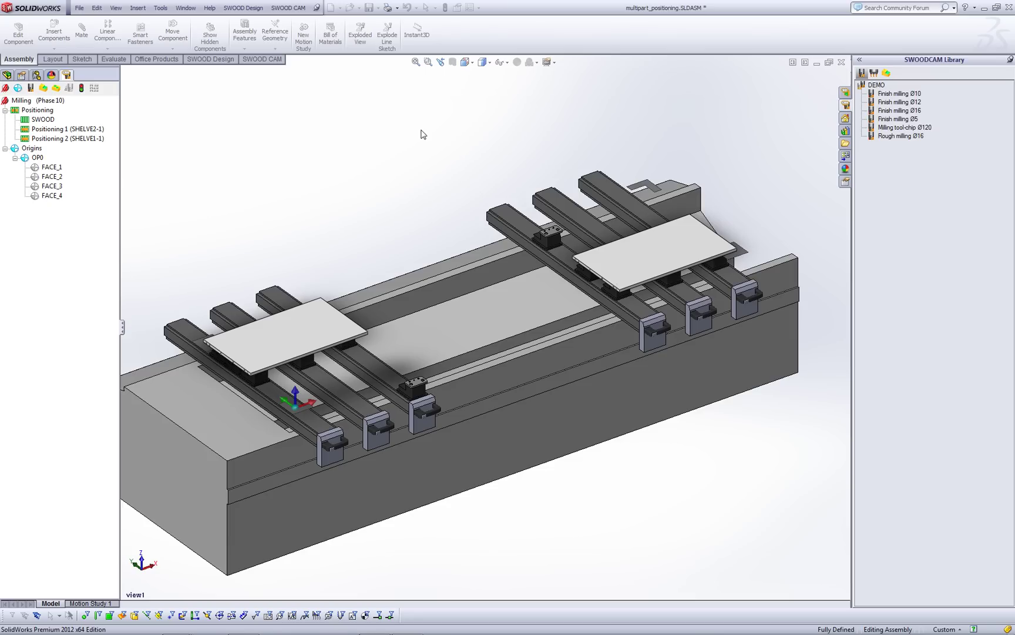
pyautogui.click(887, 74)
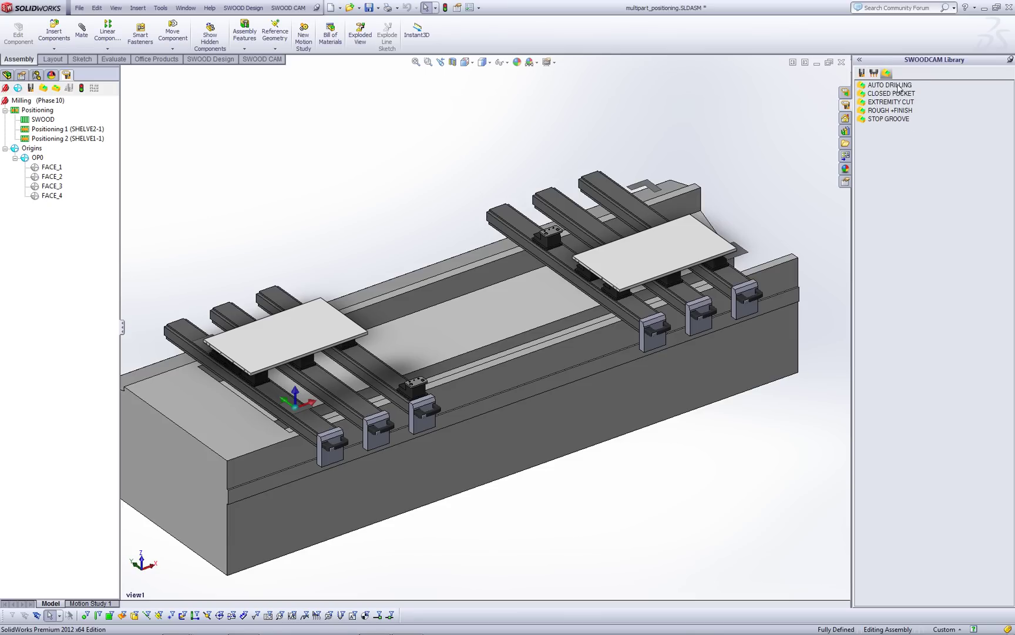
pyautogui.click(896, 86)
pyautogui.moveTo(631, 136); pyautogui.dragTo(595, 135)
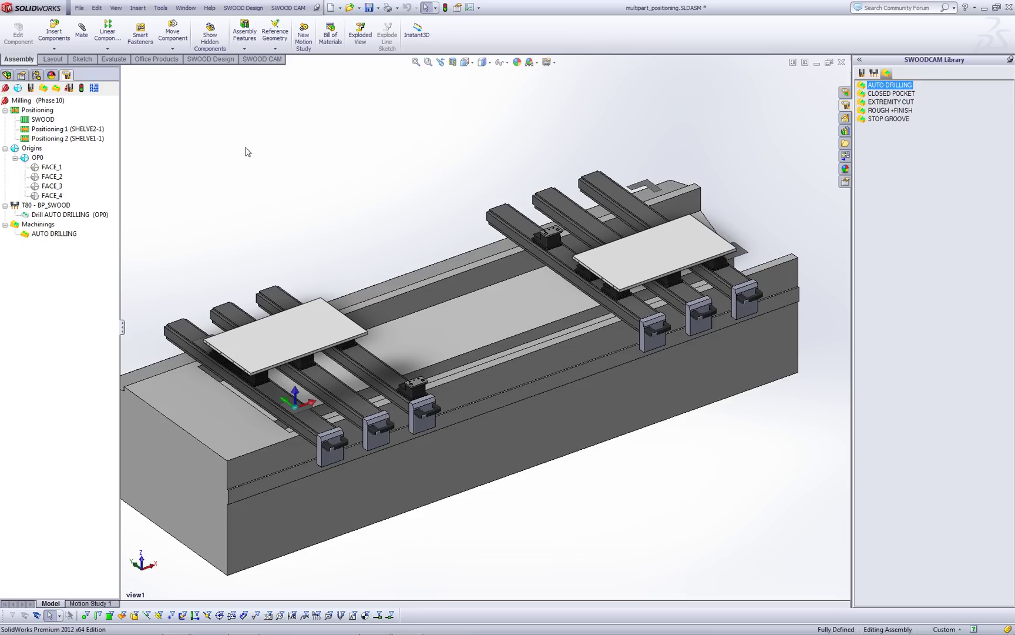
# Simulate Drill AUTO DRILLING (OP0) and switch to view2 on the left shelf
pyautogui.rightClick(86, 217)
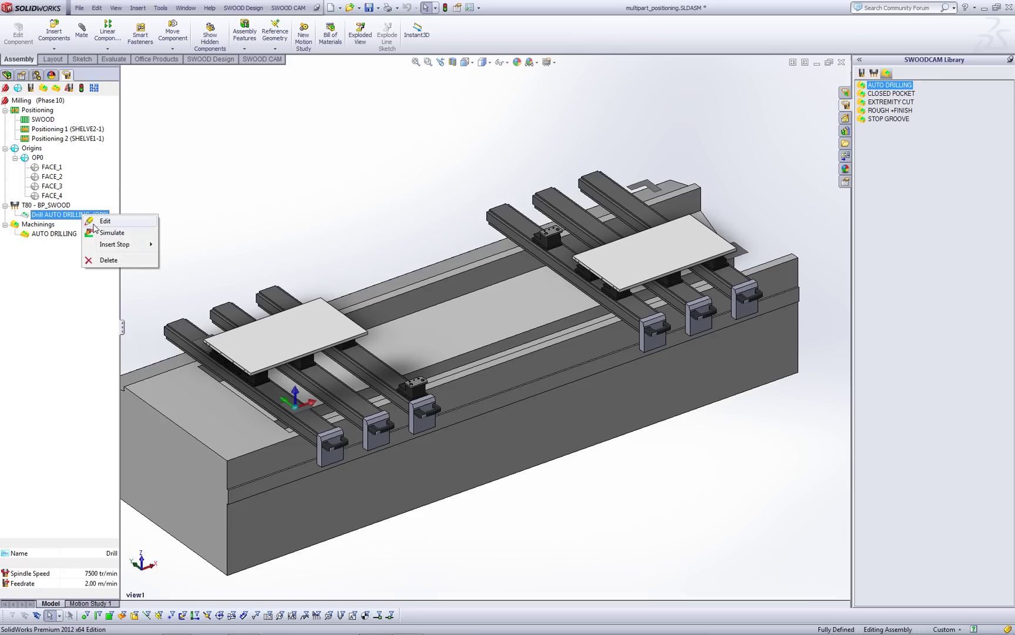
pyautogui.click(156, 235)
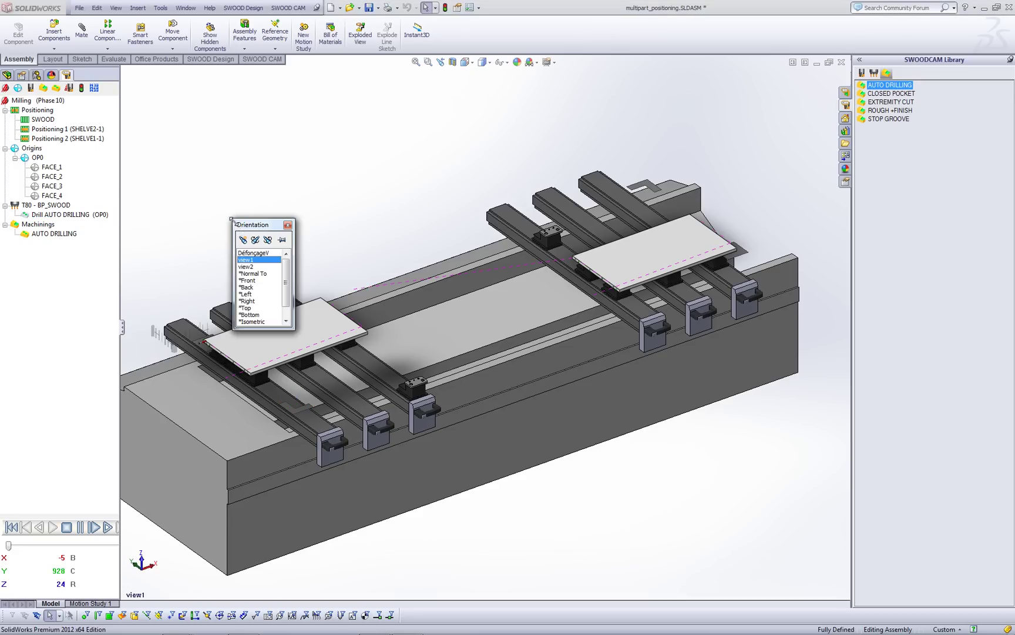
pyautogui.press('space')
pyautogui.doubleClick(247, 268)
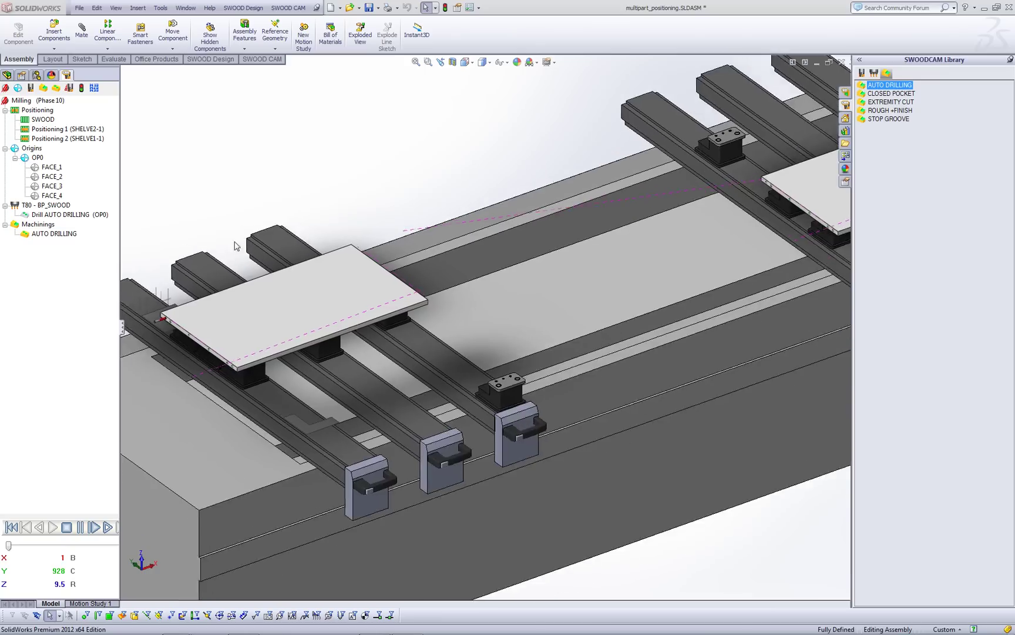